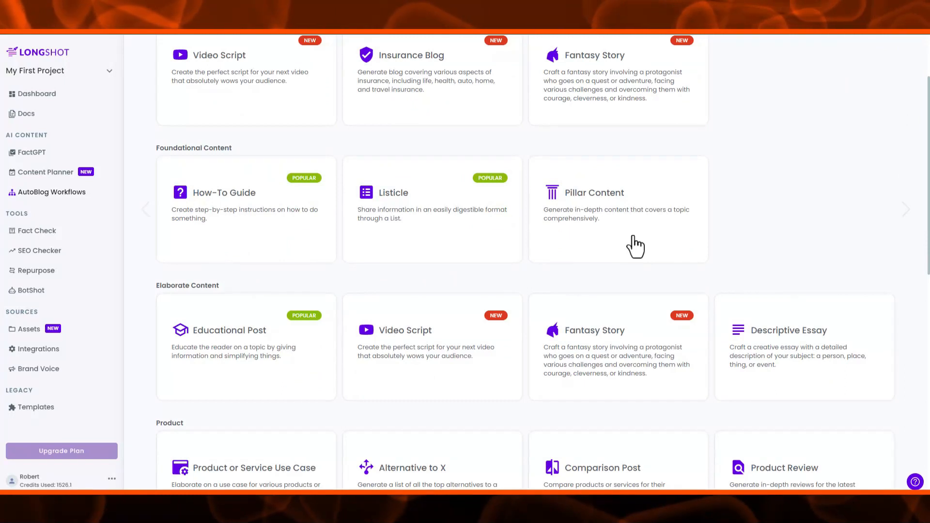
Browse the AutoBlog workflow categories and open the Pillar Content workflow under Foundational Content
{"action": "scroll", "coordinate": [494, 291], "scroll_direction": "down", "scroll_amount": 3}
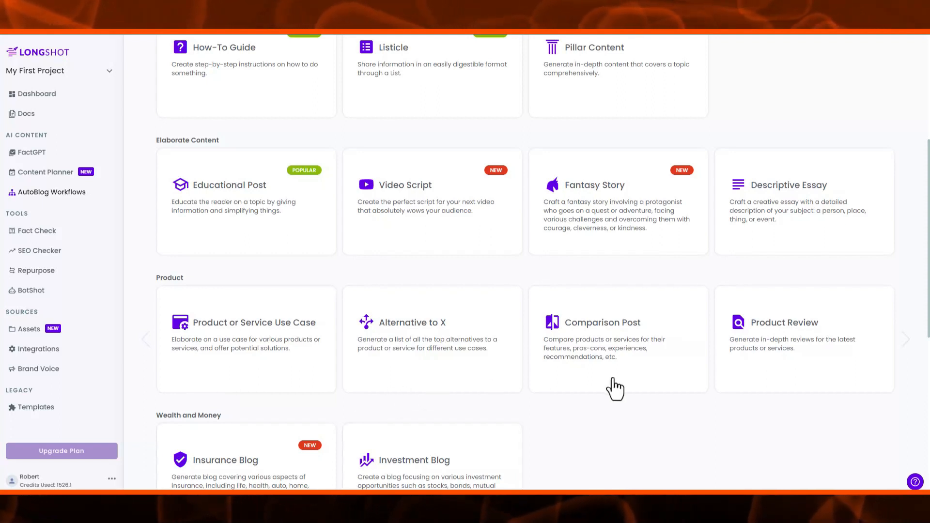
{"action": "scroll", "coordinate": [625, 382], "scroll_direction": "down", "scroll_amount": 5}
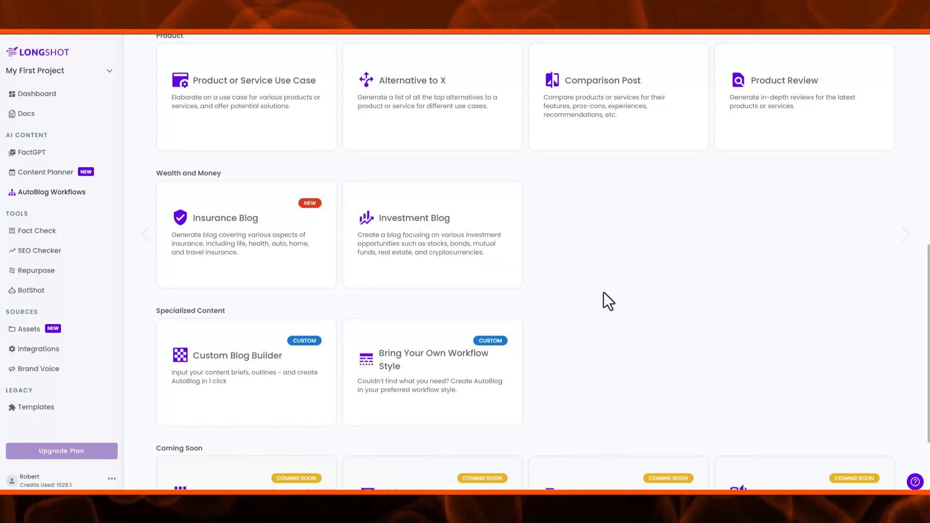
{"action": "scroll", "coordinate": [595, 335], "scroll_direction": "down", "scroll_amount": 2}
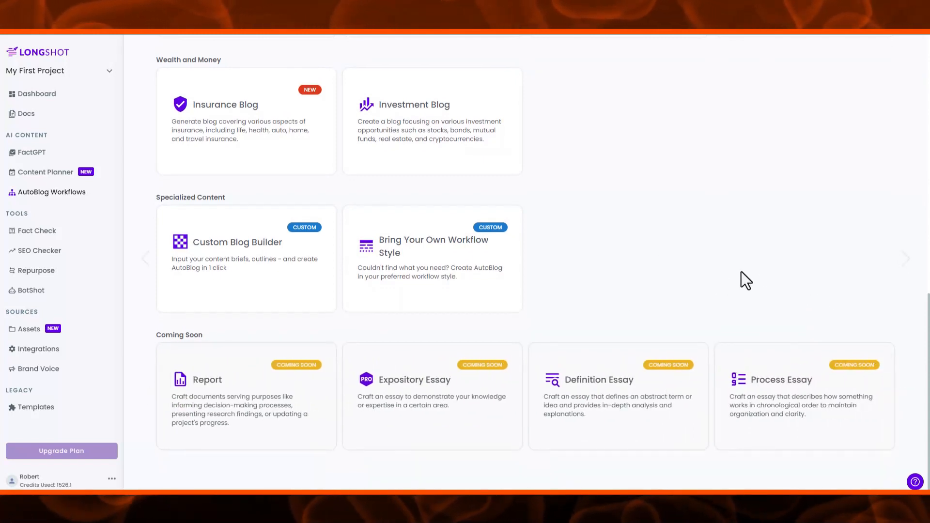
{"action": "scroll", "coordinate": [763, 269], "scroll_direction": "up", "scroll_amount": 15}
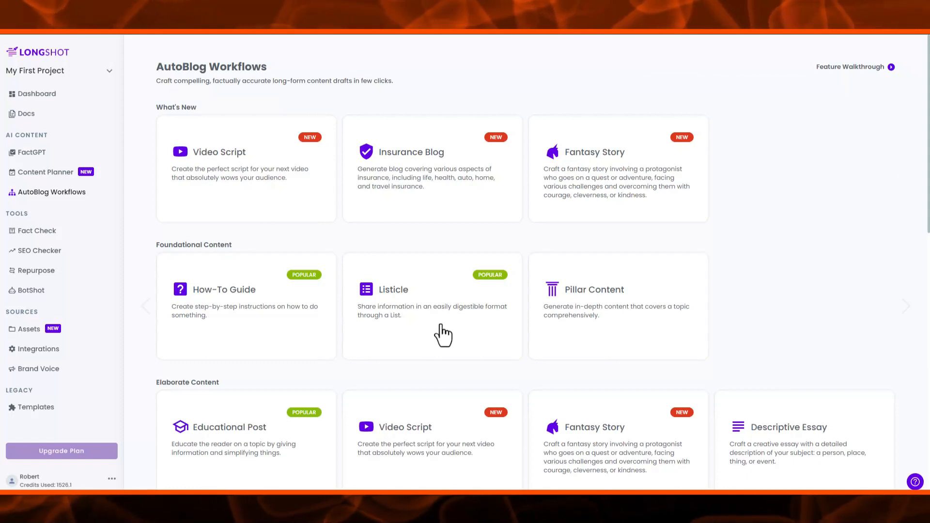
{"action": "scroll", "coordinate": [443, 334], "scroll_direction": "down", "scroll_amount": 3}
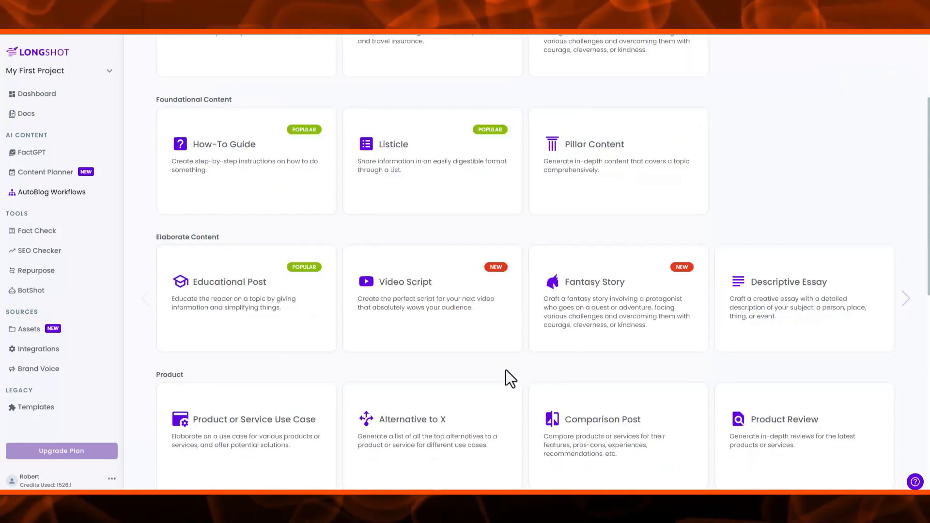
{"action": "left_click", "coordinate": [607, 206]}
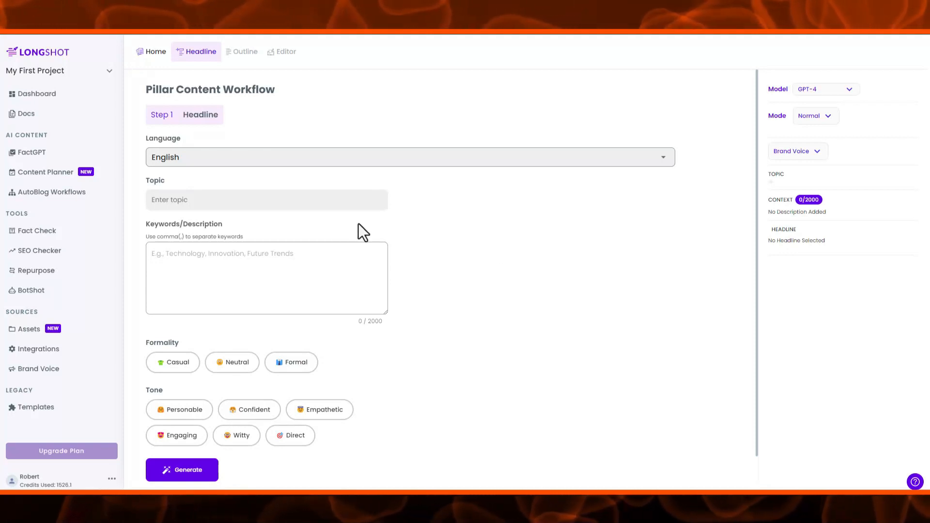
Fill in the headline form with topic Apple Vision Pro, keywords "Apple, Vision Pro, Virtual Reality", Neutral formality and Personable tone
{"action": "left_click", "coordinate": [374, 197]}
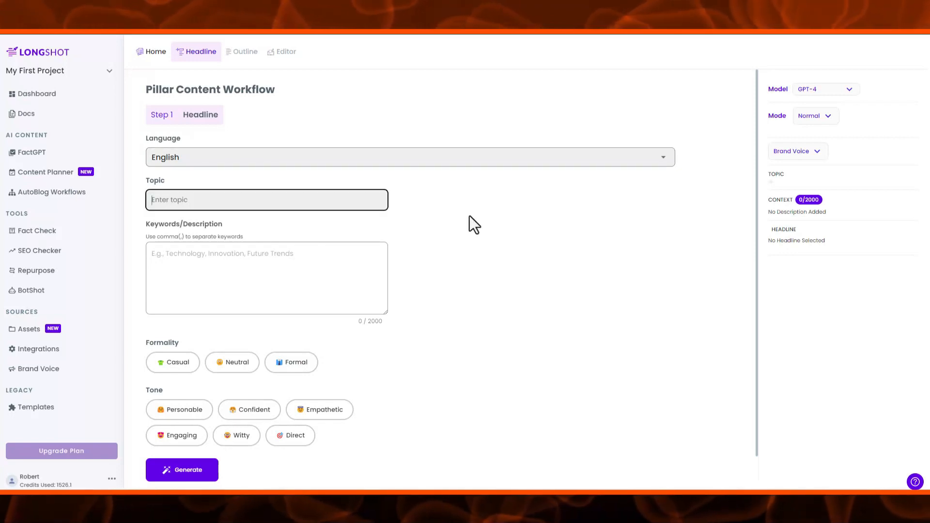
{"action": "type", "text": "Apple Vision Pro"}
{"action": "key", "text": "Tab"}
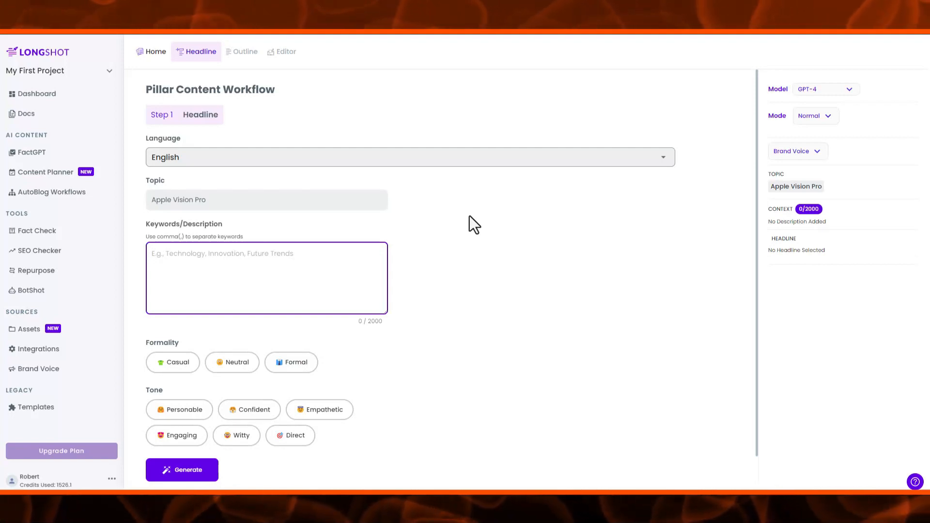
{"action": "type", "text": "Apple, Vision Pro, Virtual Reality"}
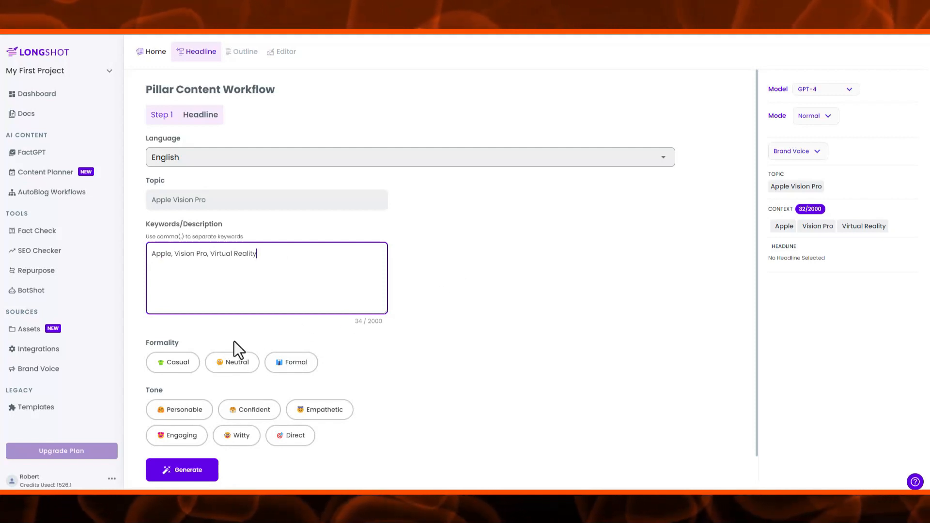
{"action": "left_click", "coordinate": [232, 371]}
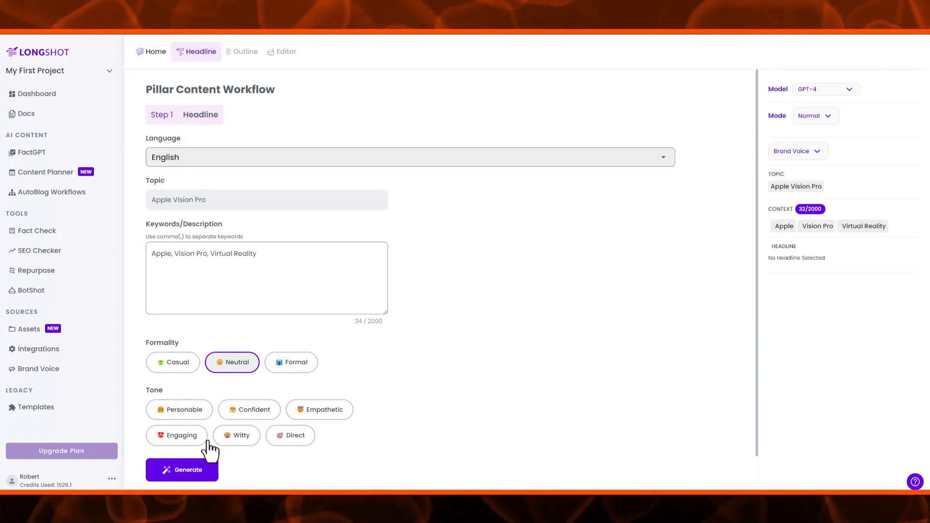
{"action": "left_click", "coordinate": [173, 415]}
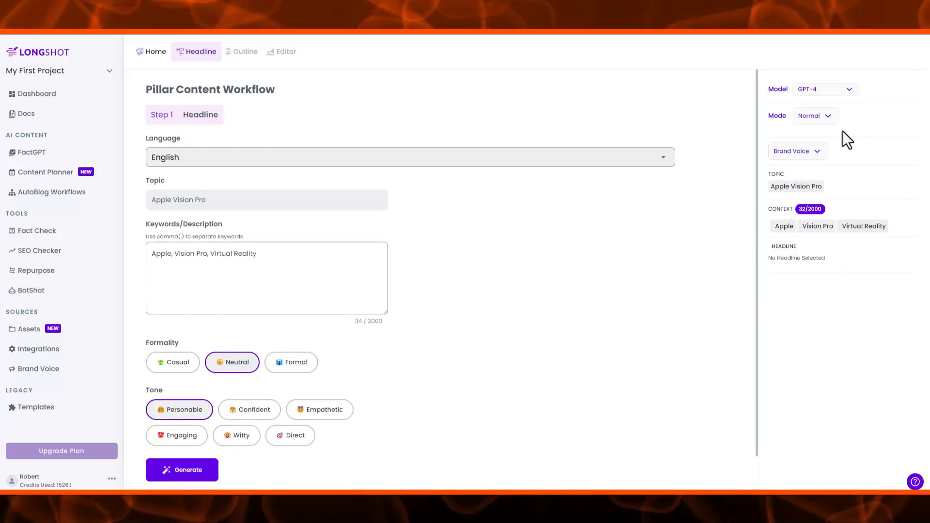
Check the available AI models and the mode explanations, and set the generation mode to SERP
{"action": "left_click", "coordinate": [855, 96]}
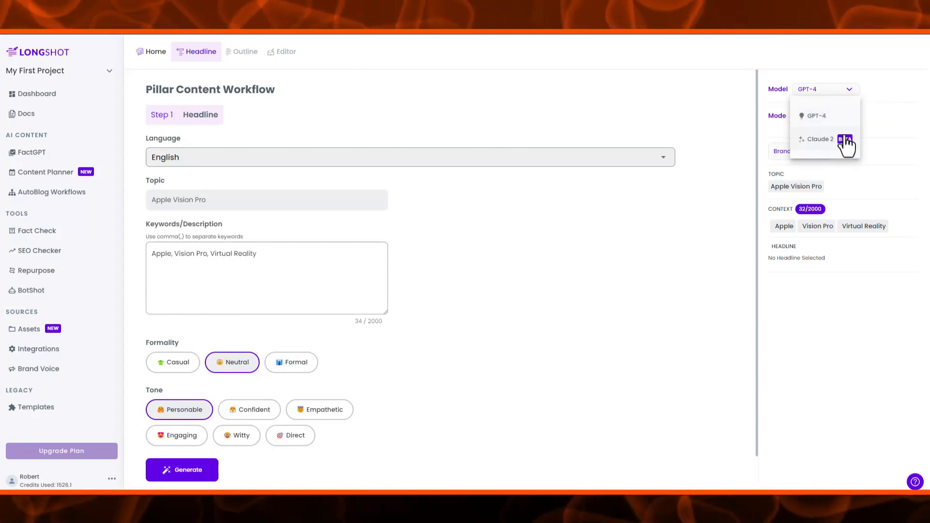
{"action": "left_click", "coordinate": [876, 159]}
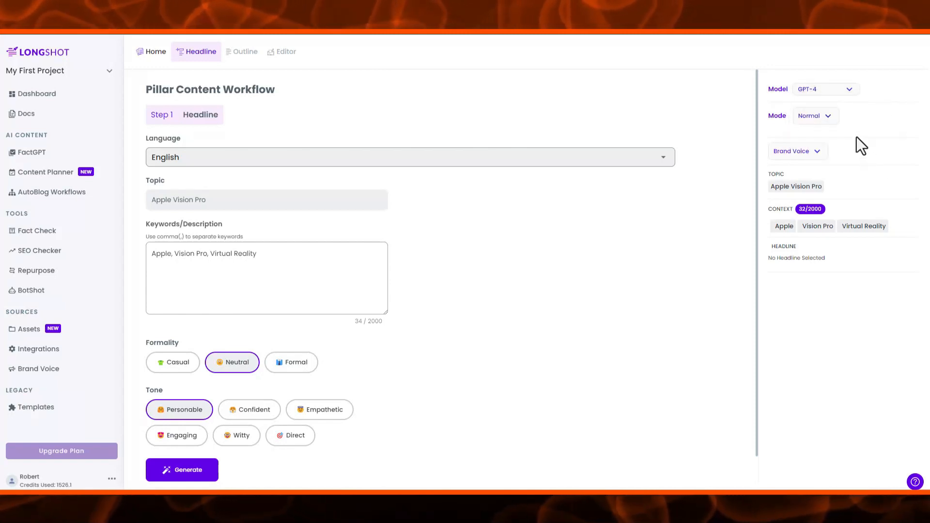
{"action": "left_click", "coordinate": [835, 122]}
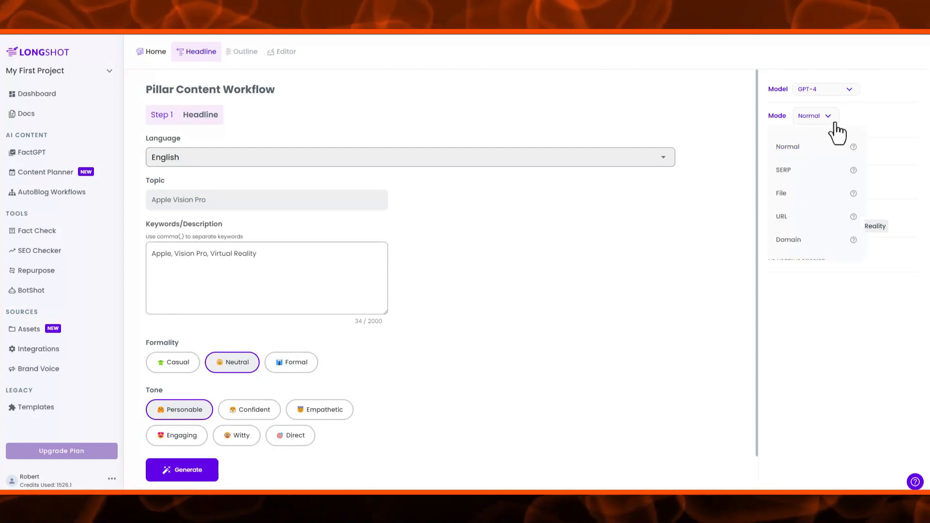
{"action": "mouse_move", "coordinate": [853, 149]}
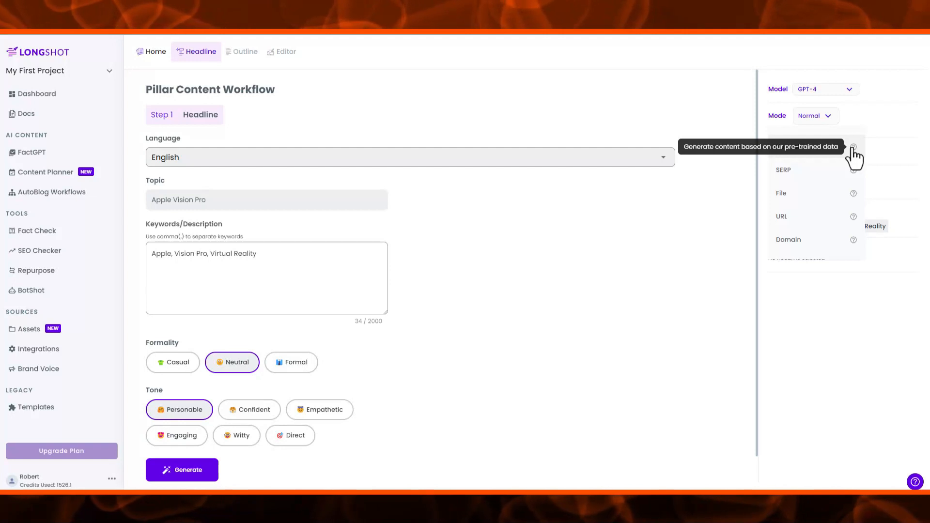
{"action": "mouse_move", "coordinate": [854, 174]}
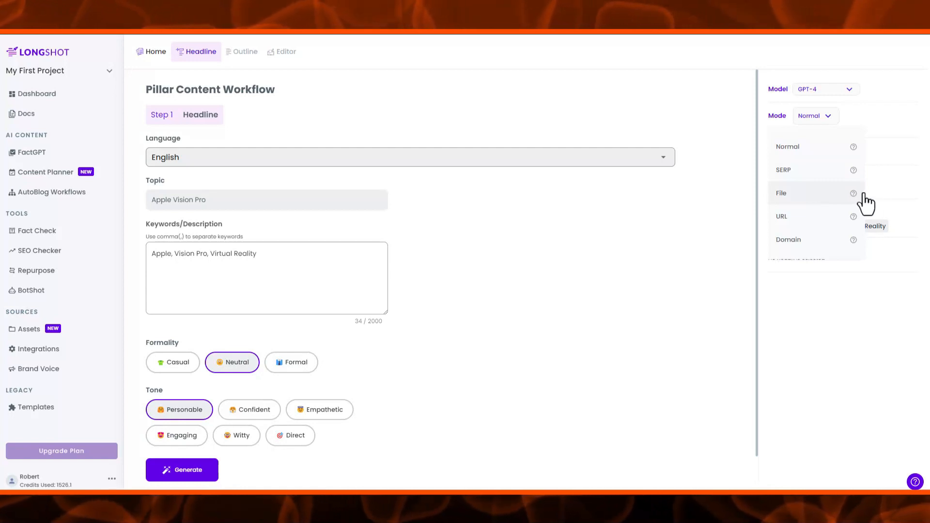
{"action": "mouse_move", "coordinate": [854, 195]}
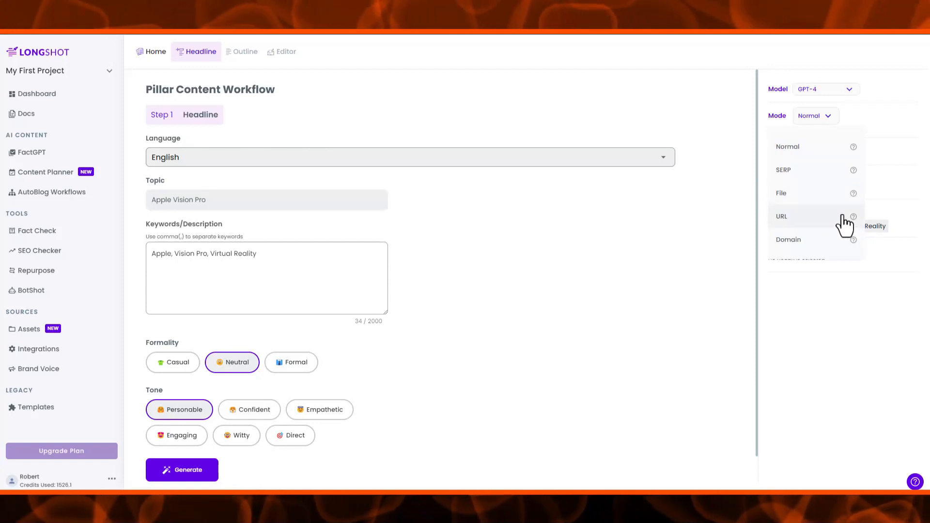
{"action": "mouse_move", "coordinate": [850, 217]}
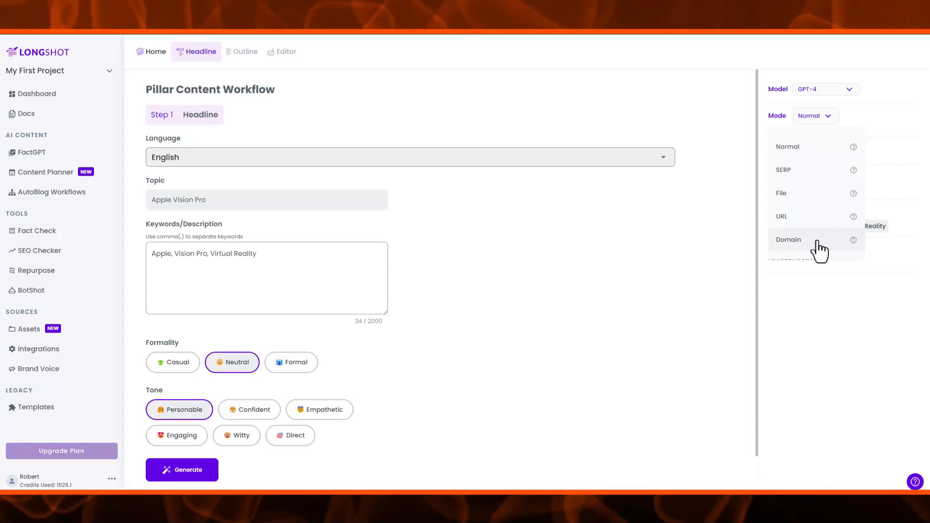
{"action": "left_click", "coordinate": [809, 170]}
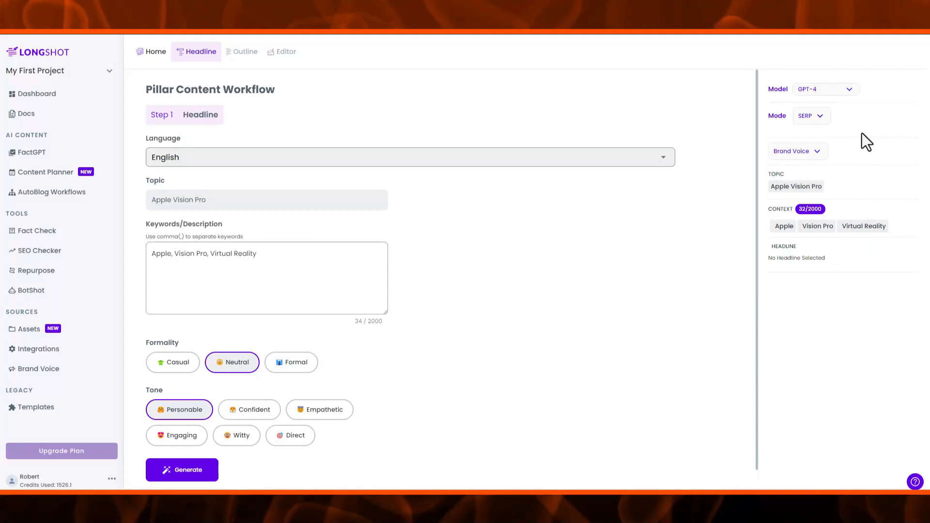
Check the brand voice options and generate headline suggestions for the topic
{"action": "left_click", "coordinate": [821, 152]}
{"action": "left_click", "coordinate": [792, 183]}
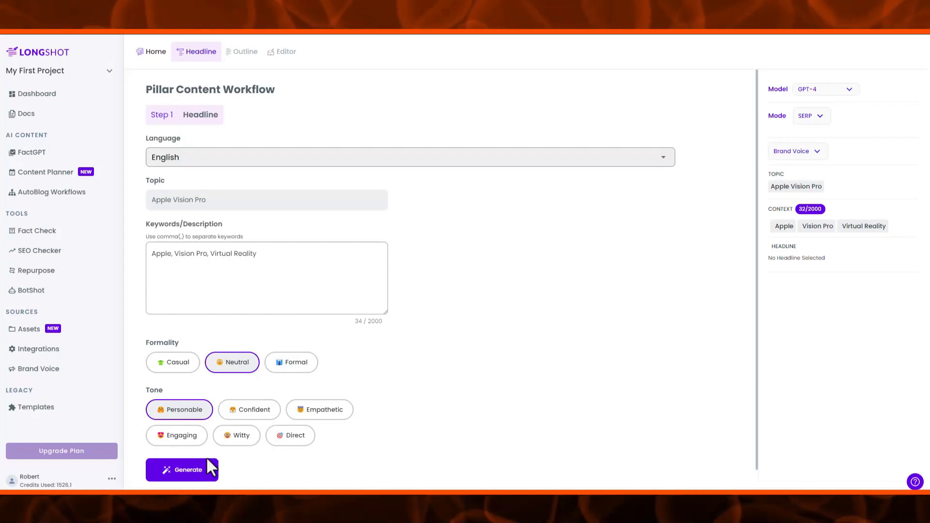
{"action": "left_click", "coordinate": [191, 470]}
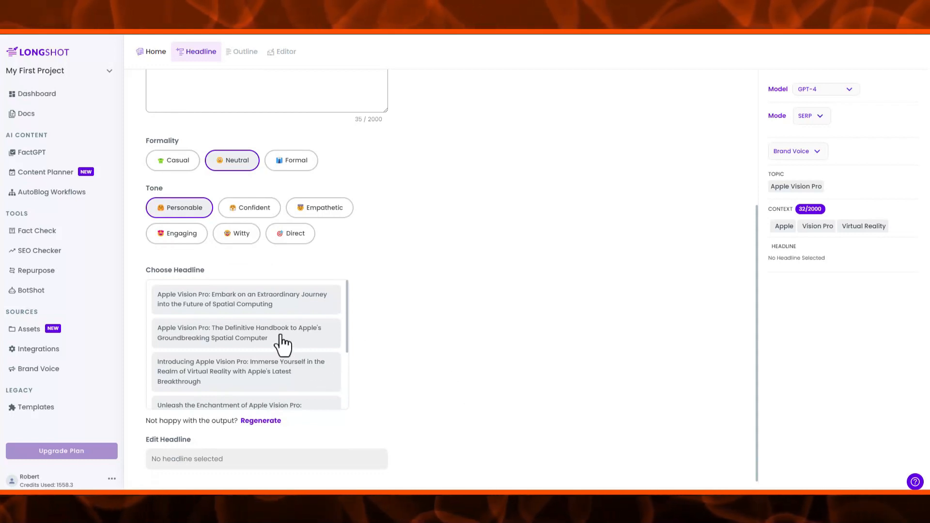
Choose the headline "Apple Vision Pro: The Most User-friendly and Cutting-edge Headset Available" and proceed to the outline stage
{"action": "scroll", "coordinate": [286, 345], "scroll_direction": "down", "scroll_amount": 2}
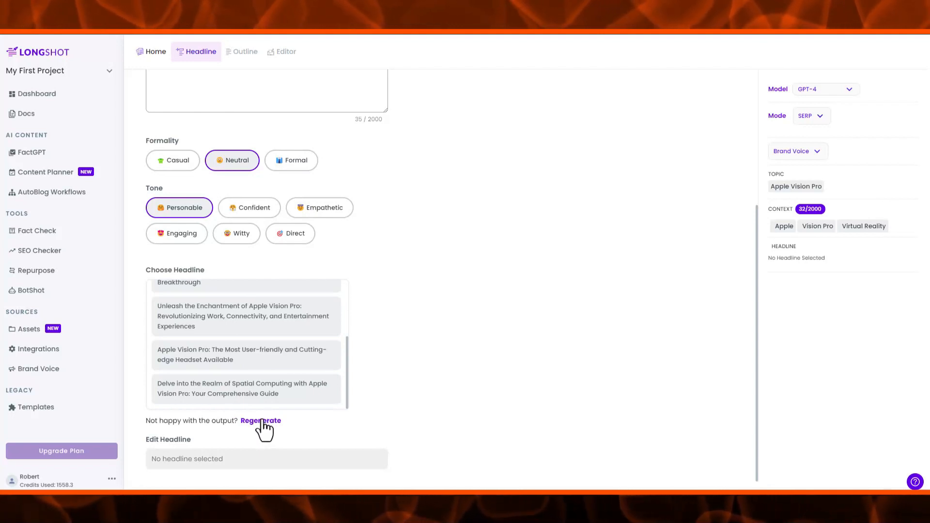
{"action": "left_click", "coordinate": [267, 364]}
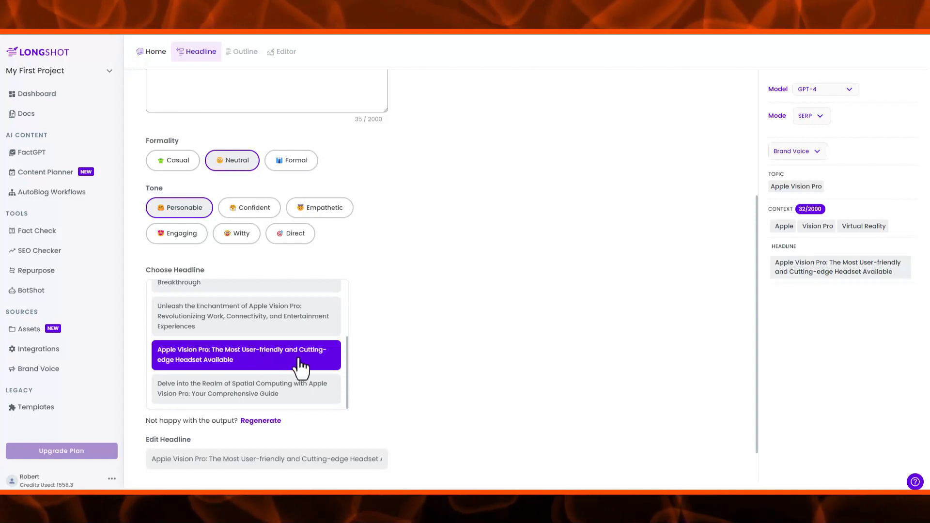
{"action": "left_click", "coordinate": [236, 459]}
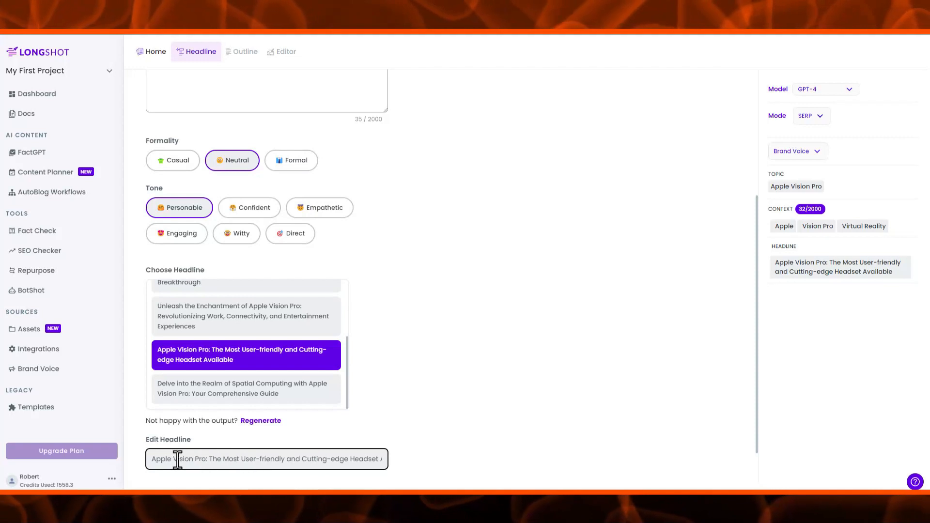
{"action": "scroll", "coordinate": [442, 398], "scroll_direction": "down", "scroll_amount": 1}
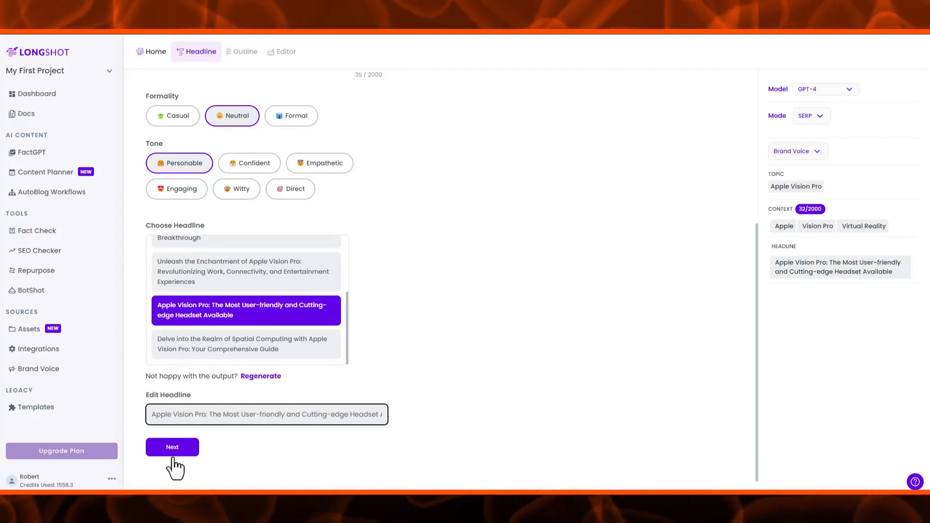
{"action": "left_click", "coordinate": [156, 448]}
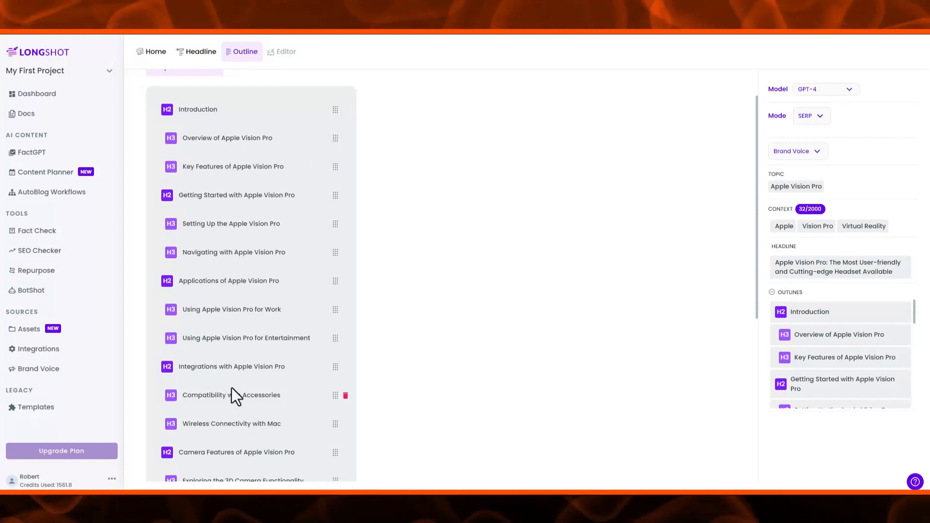
Try different heading levels for the "Overview of Apple Vision Pro" outline entry, cycling back to H3
{"action": "scroll", "coordinate": [291, 262], "scroll_direction": "up", "scroll_amount": 1}
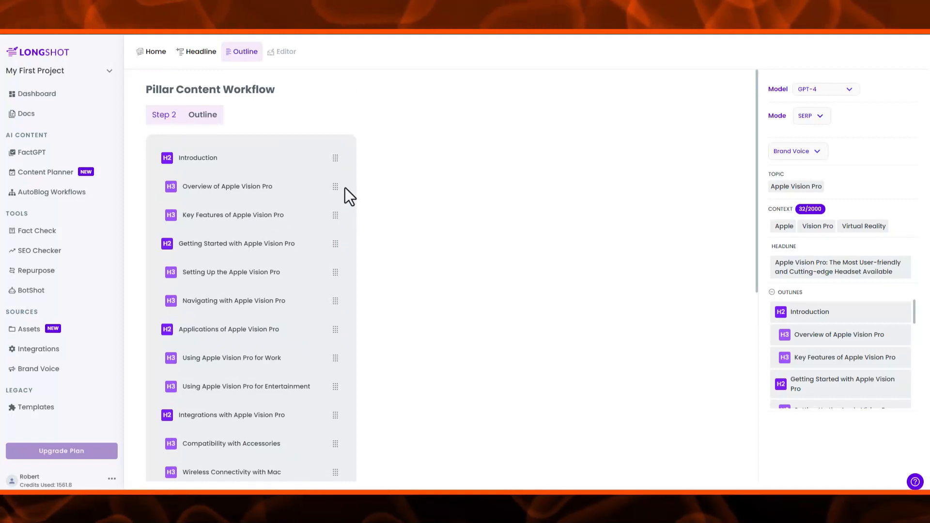
{"action": "mouse_move", "coordinate": [343, 197]}
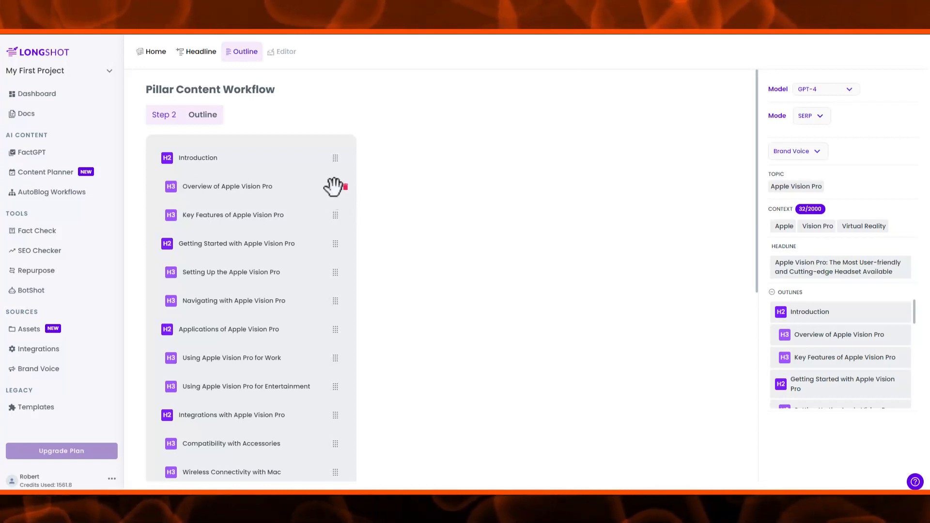
{"action": "mouse_move", "coordinate": [333, 183]}
{"action": "left_mouse_down"}
{"action": "mouse_move", "coordinate": [334, 175]}
{"action": "mouse_move", "coordinate": [332, 208]}
{"action": "mouse_move", "coordinate": [334, 183]}
{"action": "left_mouse_up"}
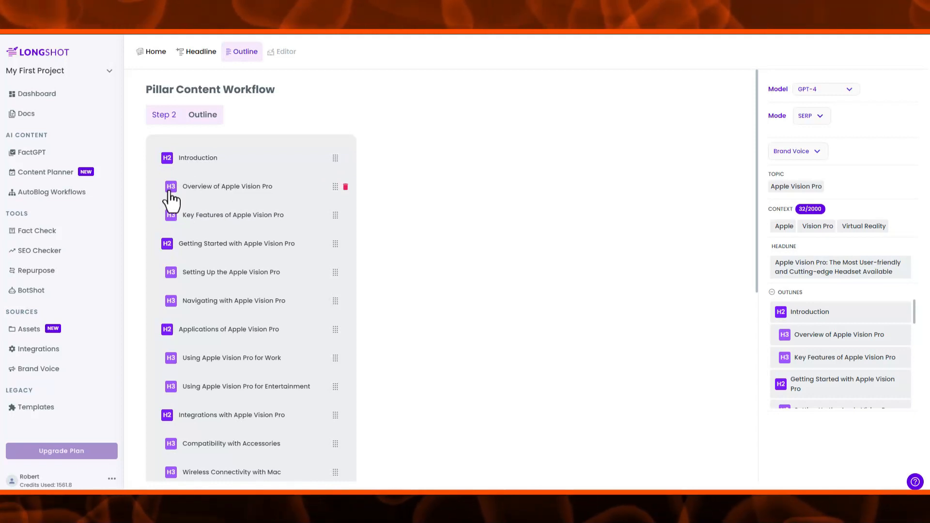
{"action": "left_click", "coordinate": [170, 190]}
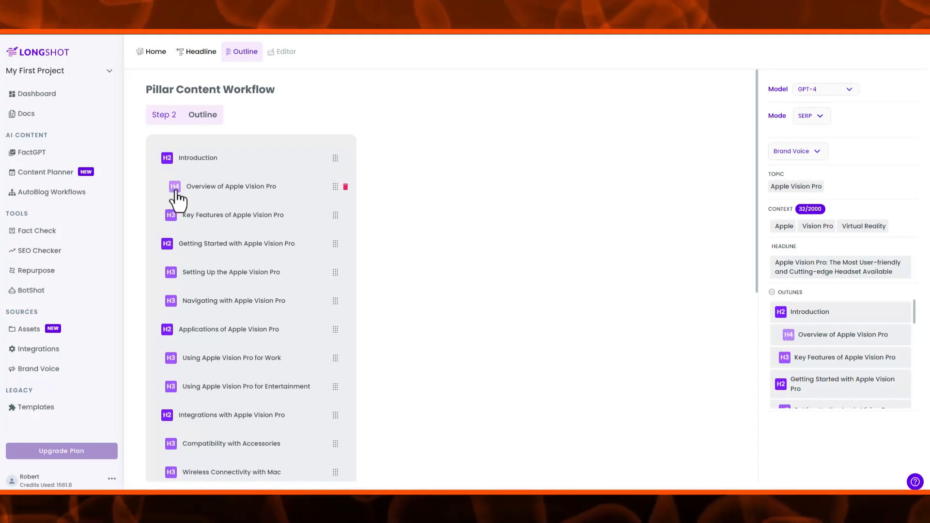
{"action": "left_click", "coordinate": [175, 188]}
{"action": "left_click", "coordinate": [167, 187]}
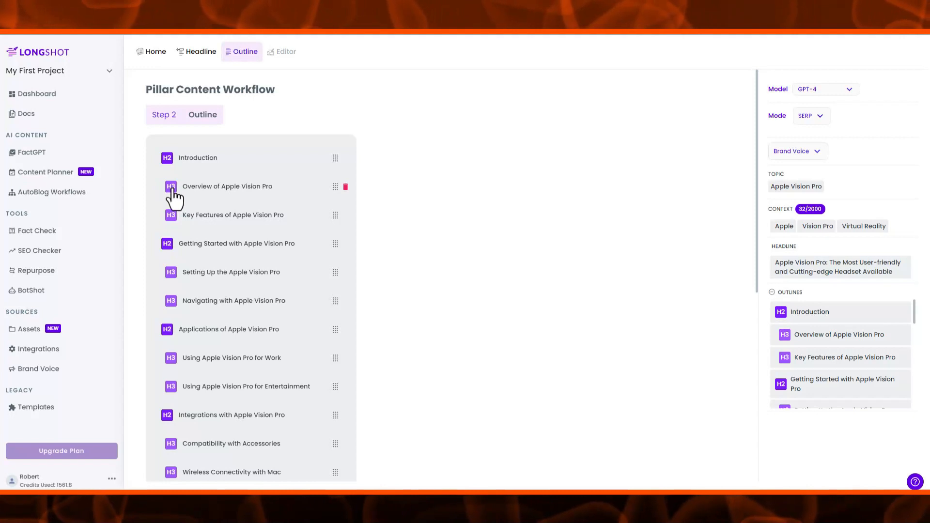
{"action": "left_click", "coordinate": [172, 189]}
{"action": "left_click", "coordinate": [172, 189]}
{"action": "left_click", "coordinate": [172, 189]}
Review the whole generated outline from Introduction to Conclusion, including the regenerate and blog generation options beneath it
{"action": "scroll", "coordinate": [260, 227], "scroll_direction": "down", "scroll_amount": 5}
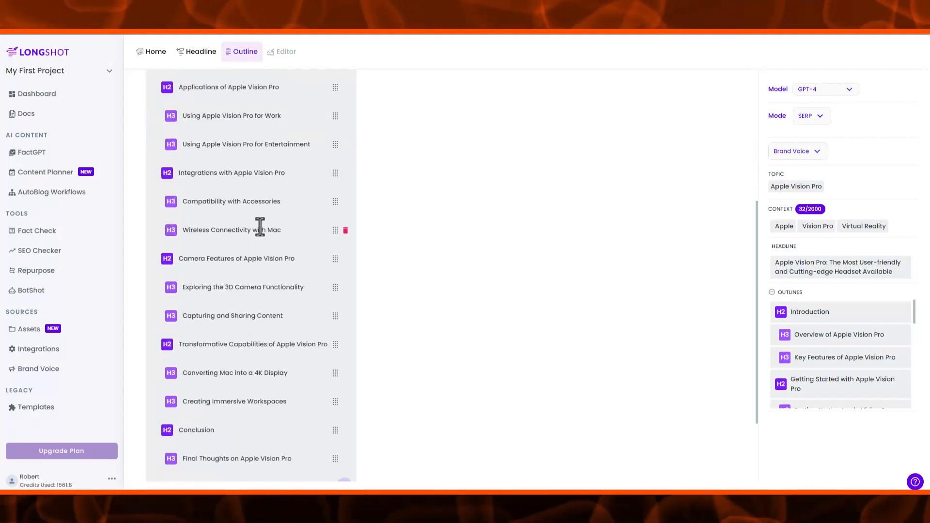
{"action": "scroll", "coordinate": [261, 226], "scroll_direction": "down", "scroll_amount": 2}
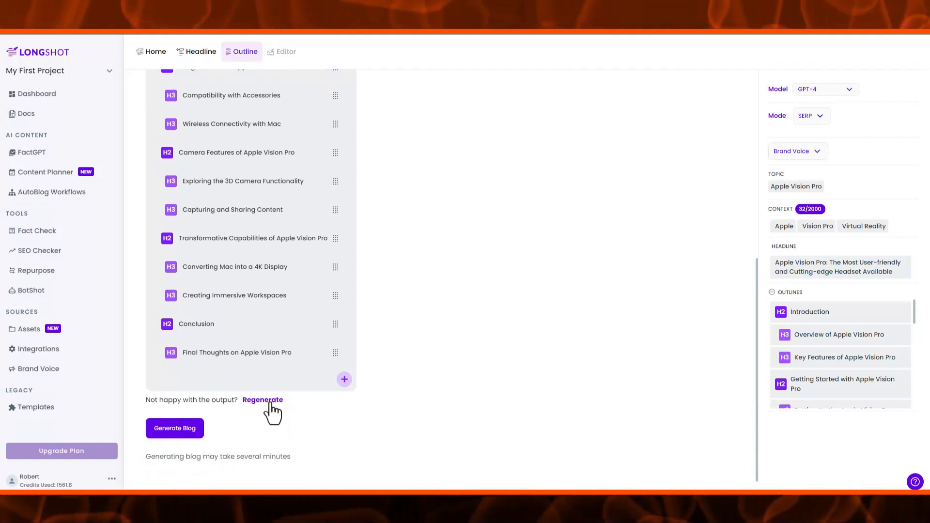
{"action": "scroll", "coordinate": [256, 308], "scroll_direction": "up", "scroll_amount": 1}
{"action": "scroll", "coordinate": [256, 308], "scroll_direction": "up", "scroll_amount": 5}
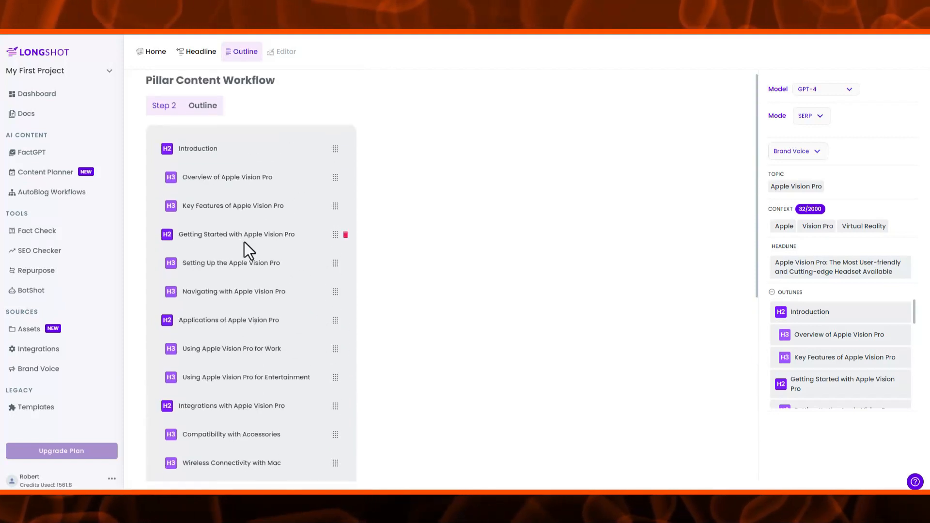
{"action": "scroll", "coordinate": [291, 330], "scroll_direction": "down", "scroll_amount": 5}
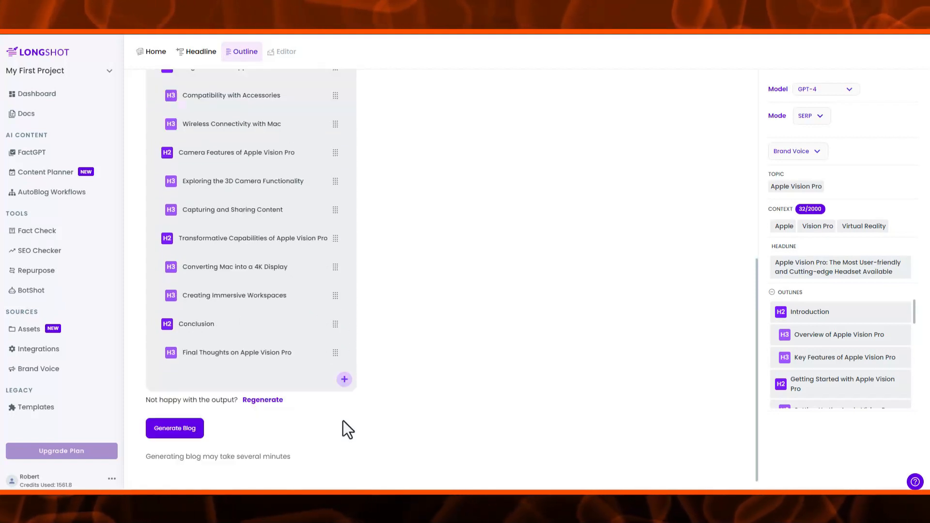
Generate the blog from the outline and check its performance scores, SEO keywords and Semrush section
{"action": "left_click", "coordinate": [189, 435]}
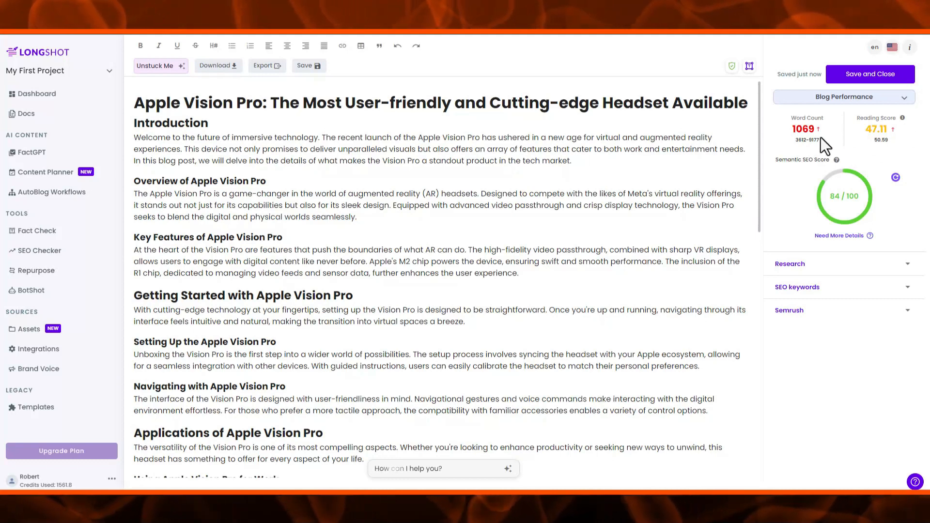
{"action": "mouse_move", "coordinate": [909, 116]}
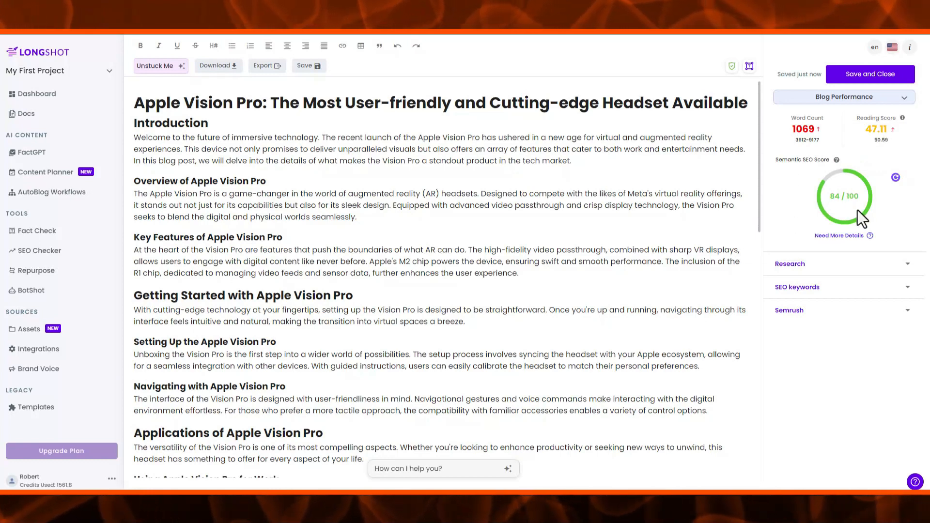
{"action": "left_click", "coordinate": [837, 290]}
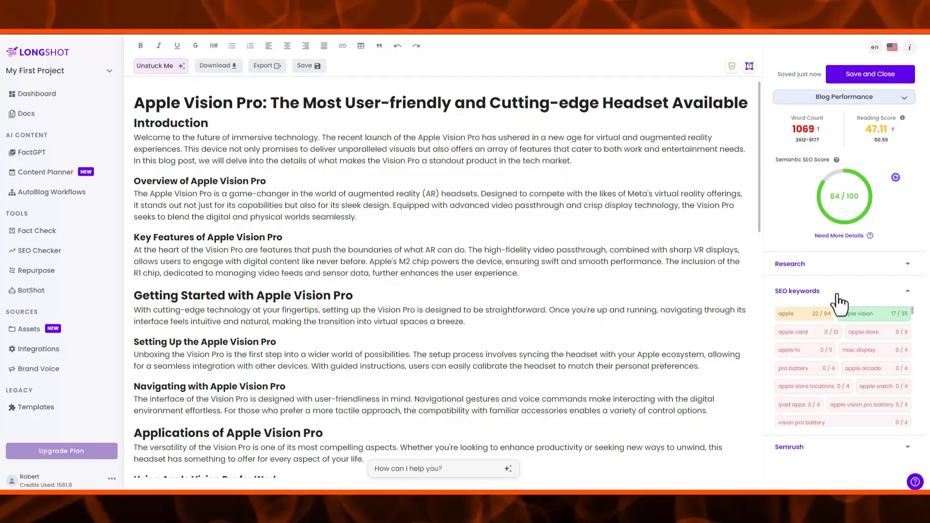
{"action": "left_click", "coordinate": [837, 293]}
{"action": "left_click", "coordinate": [823, 314]}
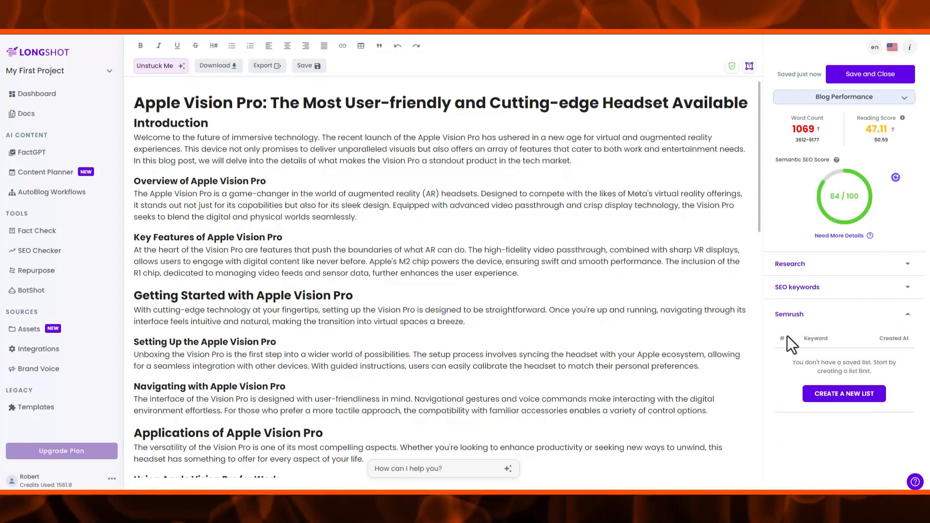
{"action": "left_click", "coordinate": [797, 320]}
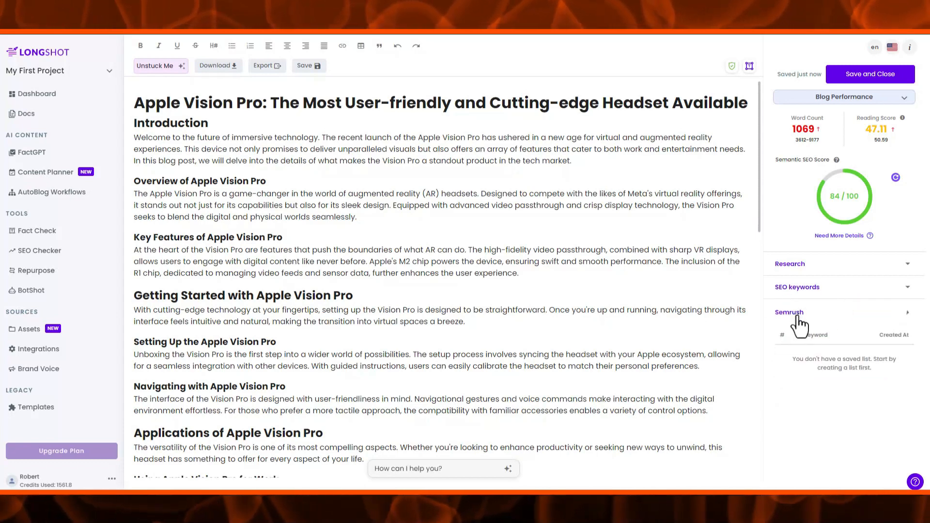
Review the generated Apple Vision Pro article from the introduction through to the final thoughts
{"action": "scroll", "coordinate": [426, 262], "scroll_direction": "down", "scroll_amount": 15}
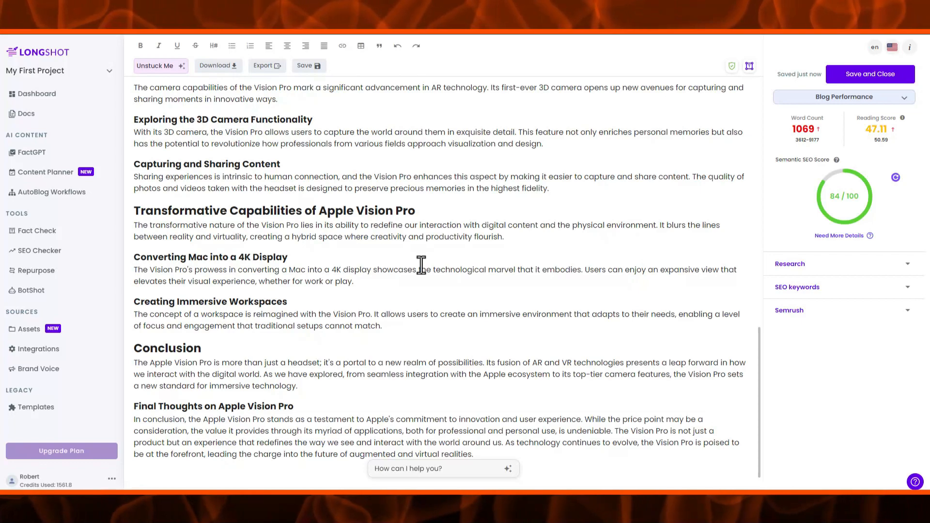
{"action": "scroll", "coordinate": [421, 264], "scroll_direction": "up", "scroll_amount": 6}
{"action": "scroll", "coordinate": [421, 265], "scroll_direction": "up", "scroll_amount": 7}
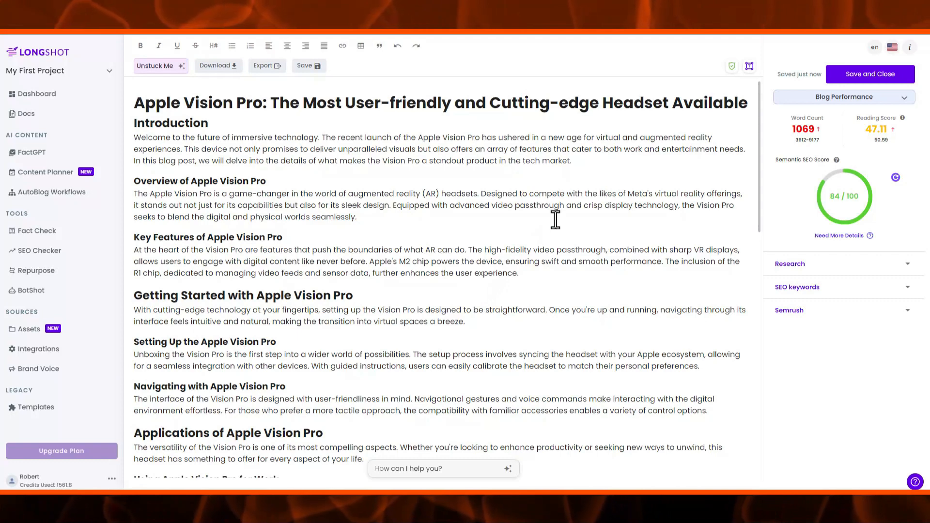
Detect the claims made in the blog with Claims & Fact Check and look through the detected list
{"action": "left_click", "coordinate": [879, 97]}
{"action": "left_click", "coordinate": [823, 132]}
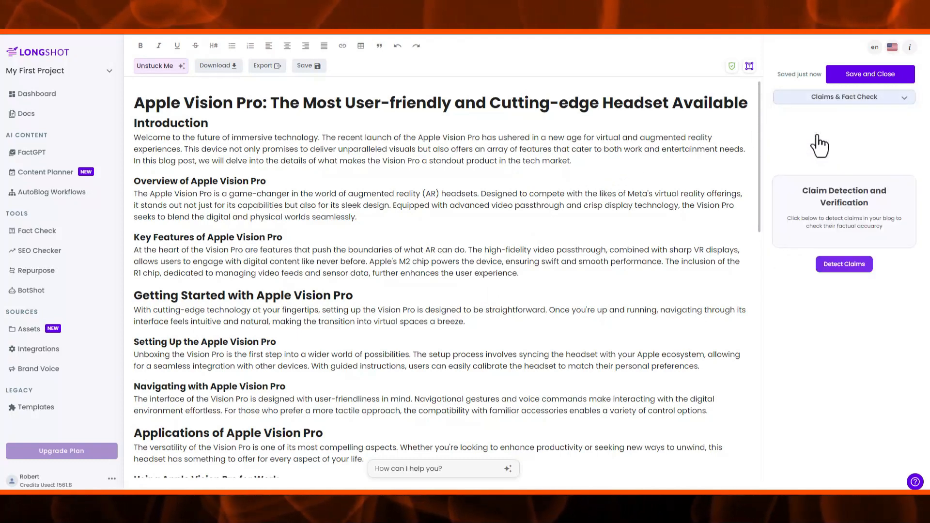
{"action": "left_click", "coordinate": [849, 266]}
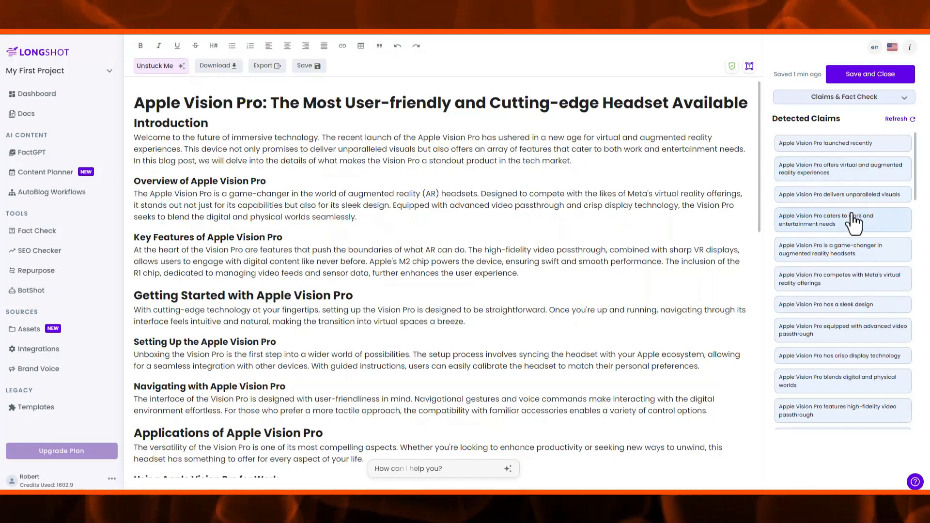
{"action": "scroll", "coordinate": [843, 222], "scroll_direction": "down", "scroll_amount": 5}
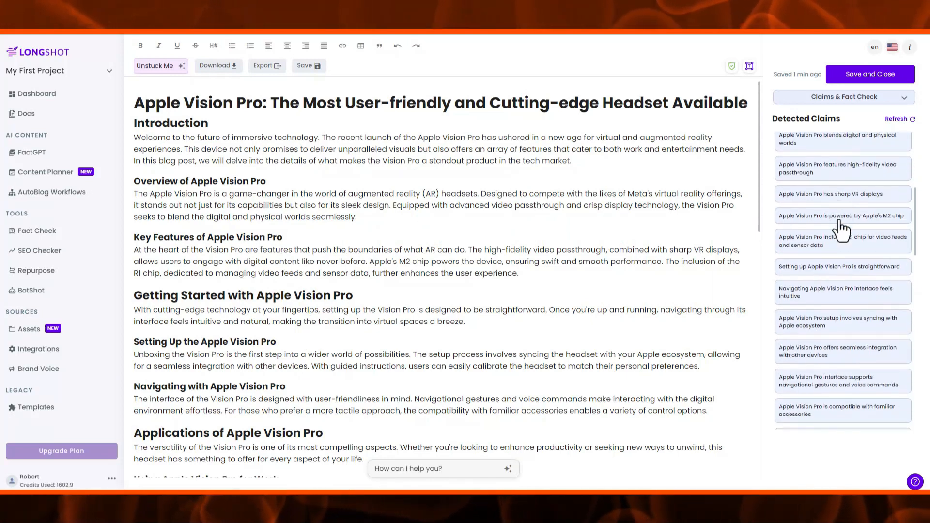
{"action": "scroll", "coordinate": [842, 227], "scroll_direction": "up", "scroll_amount": 5}
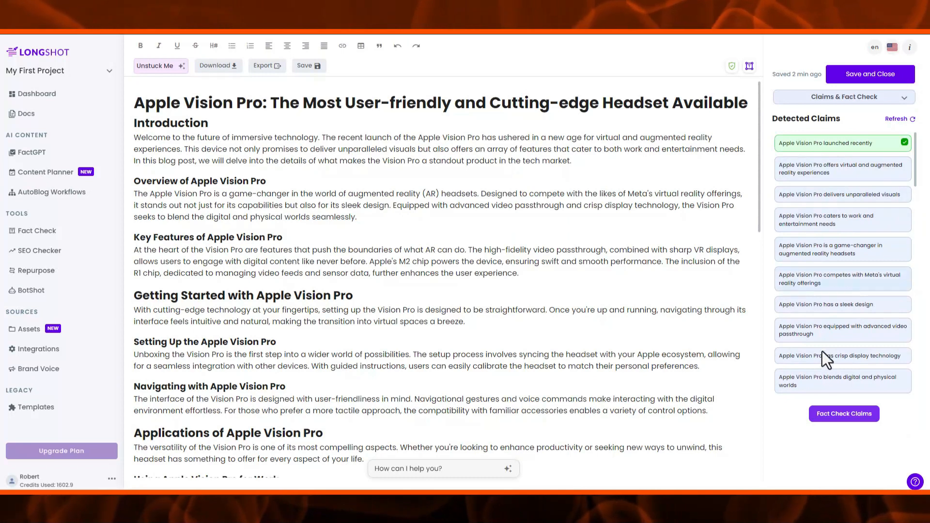
Fact-check the claim "Apple Vision Pro launched recently", close the report and return to the detected claims
{"action": "left_click", "coordinate": [845, 415]}
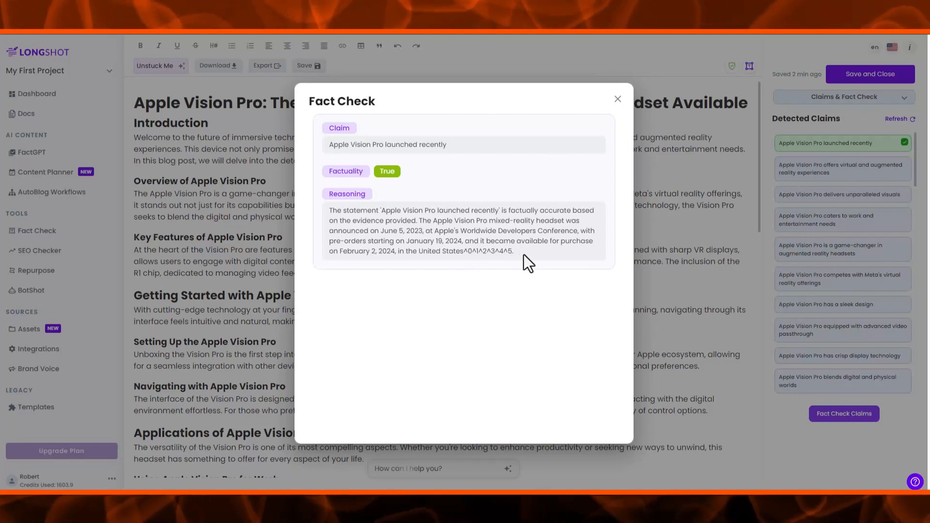
{"action": "left_click", "coordinate": [740, 219]}
{"action": "scroll", "coordinate": [826, 291], "scroll_direction": "down", "scroll_amount": 2}
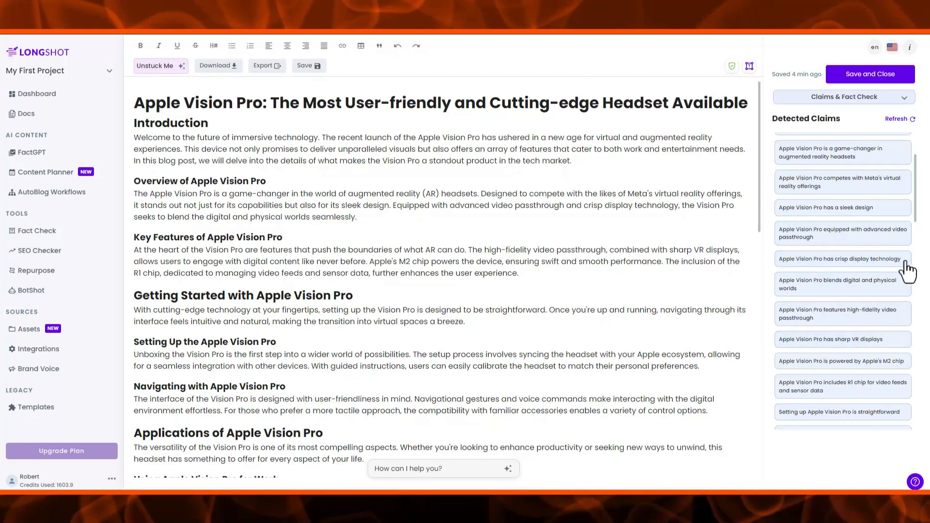
{"action": "scroll", "coordinate": [901, 271], "scroll_direction": "up", "scroll_amount": 3}
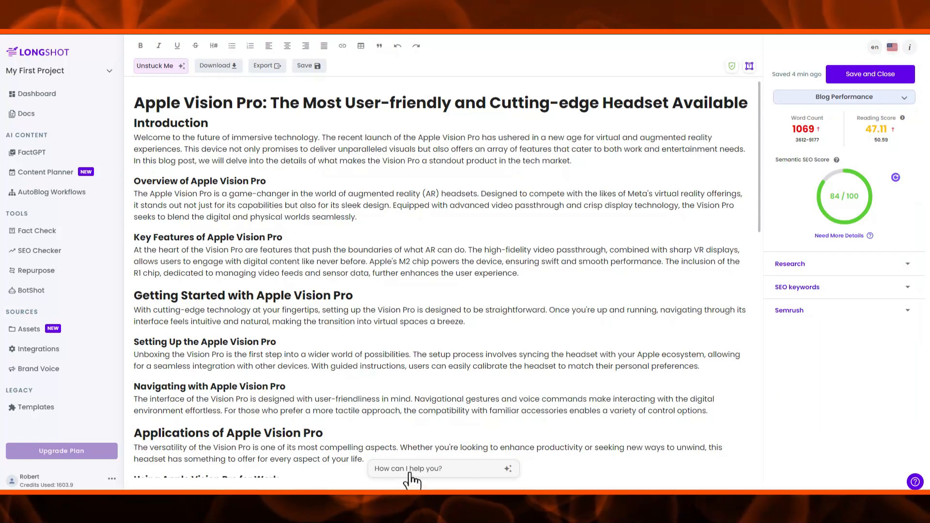
Check the AI assistant's prompt box and the export and save options for the blog
{"action": "left_click", "coordinate": [409, 474]}
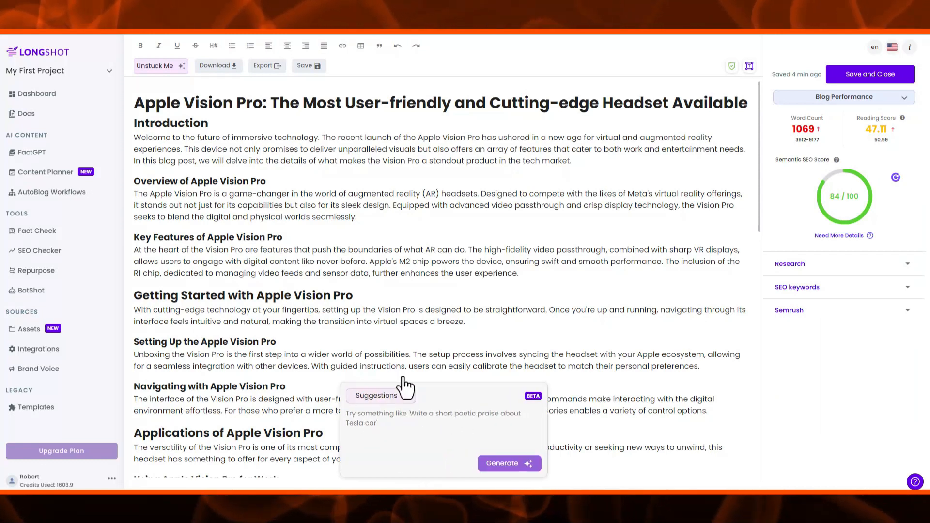
{"action": "left_click", "coordinate": [307, 149]}
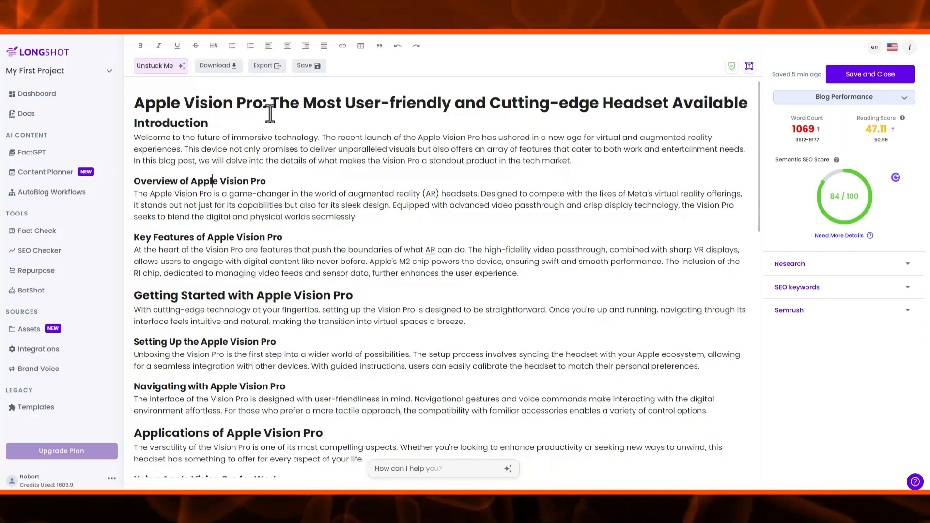
{"action": "left_click", "coordinate": [268, 68]}
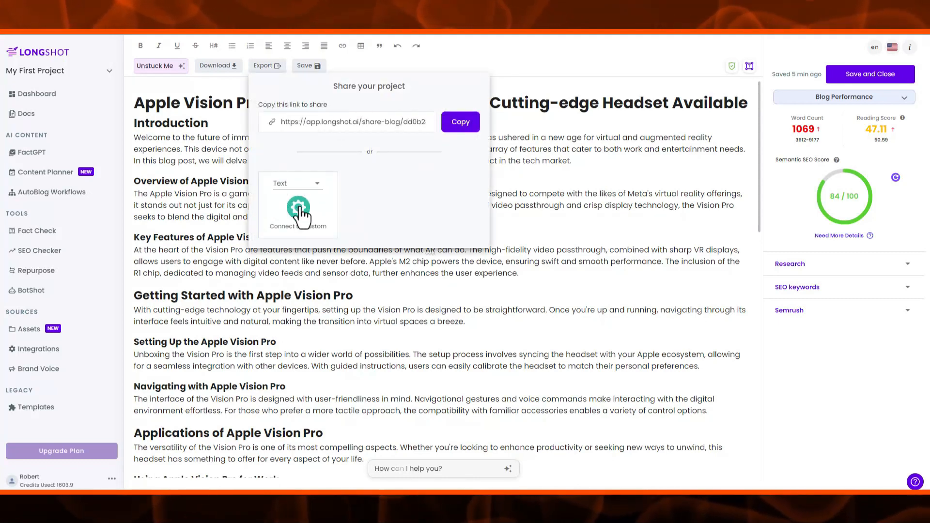
{"action": "left_click", "coordinate": [303, 72]}
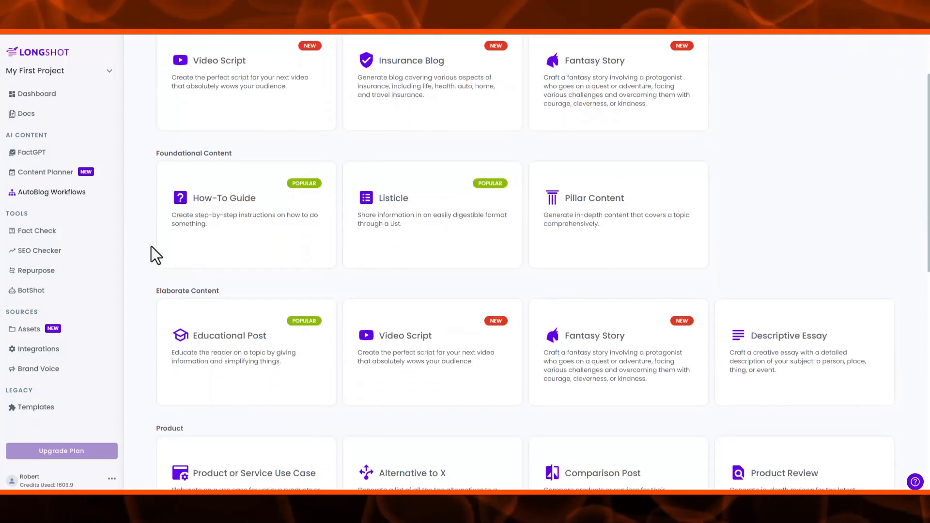
Browse the AutoBlog workflow types, from foundational and elaborate content to product and finance blogs
{"action": "scroll", "coordinate": [151, 247], "scroll_direction": "down", "scroll_amount": 3}
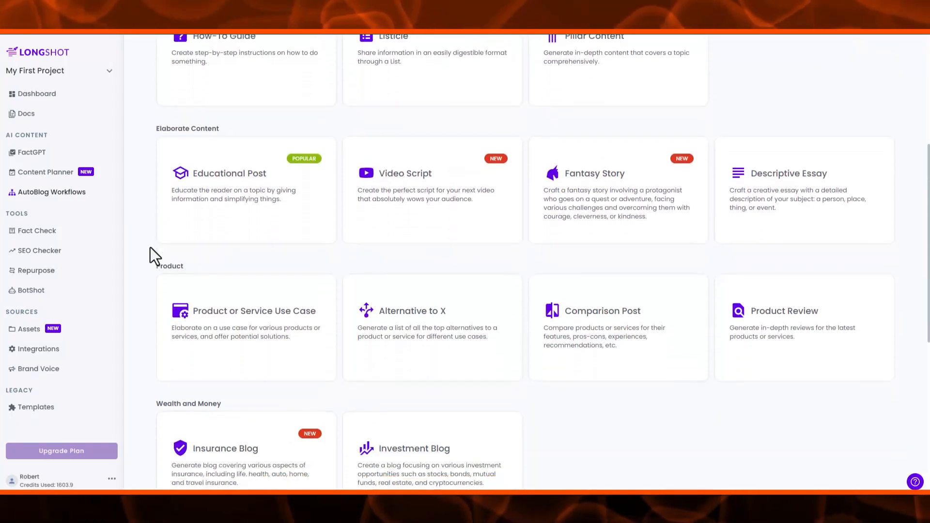
{"action": "scroll", "coordinate": [151, 247], "scroll_direction": "down", "scroll_amount": 3}
{"action": "scroll", "coordinate": [150, 248], "scroll_direction": "up", "scroll_amount": 8}
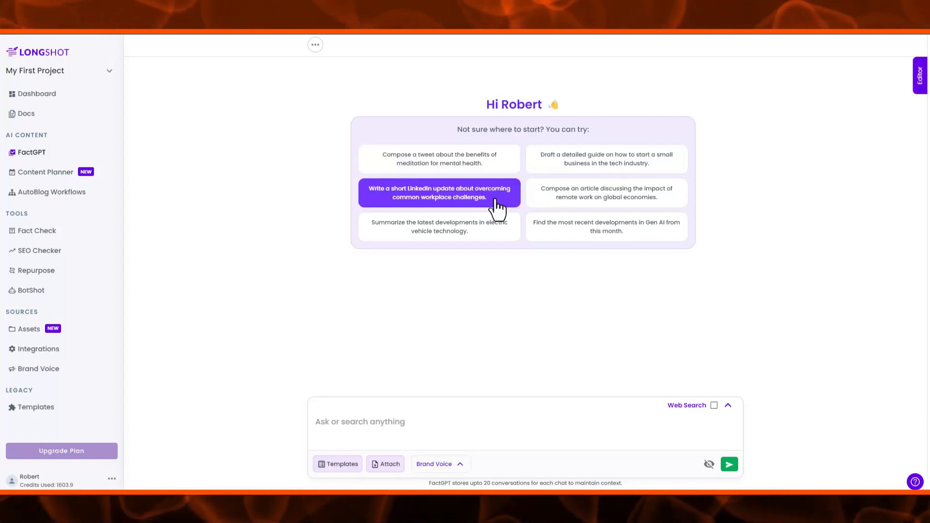
Ask FactGPT to "Summarize the latest developments in electric vehicle technology." with Web Search enabled
{"action": "left_click", "coordinate": [488, 238]}
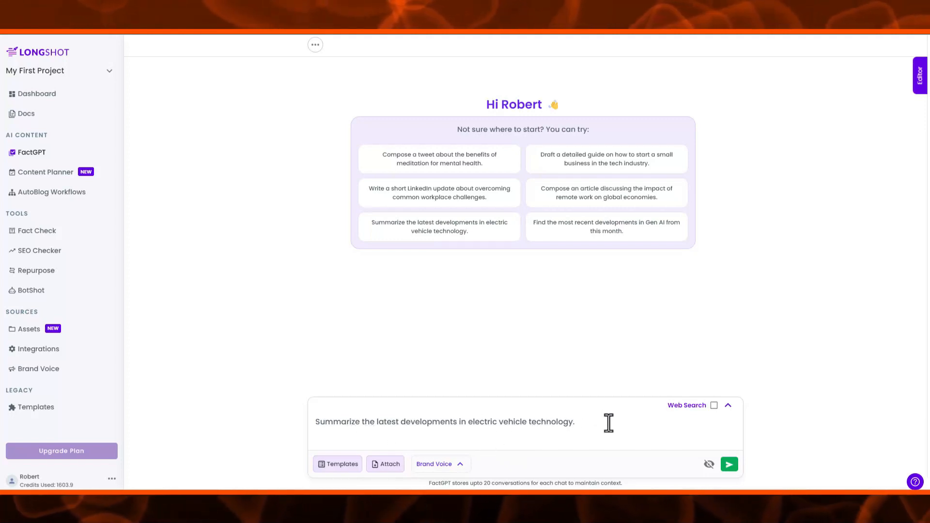
{"action": "left_click", "coordinate": [714, 407]}
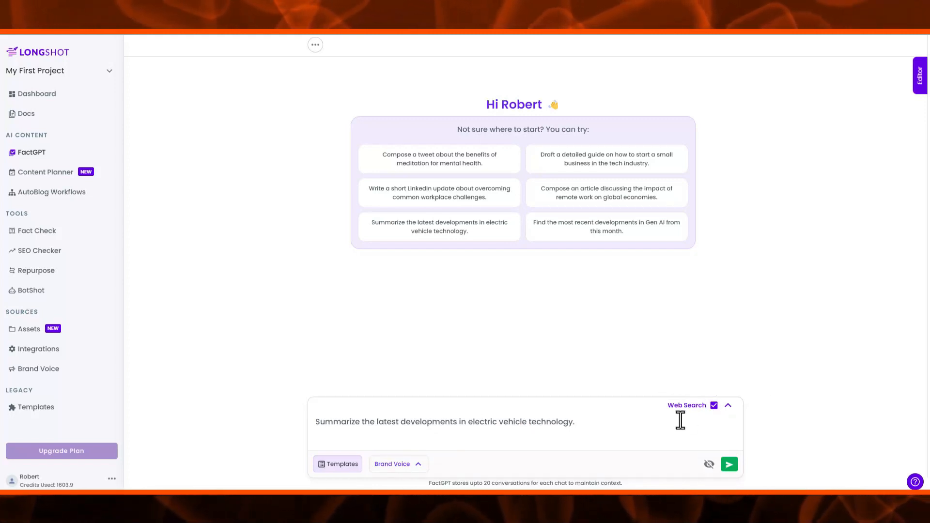
{"action": "key", "text": "Return"}
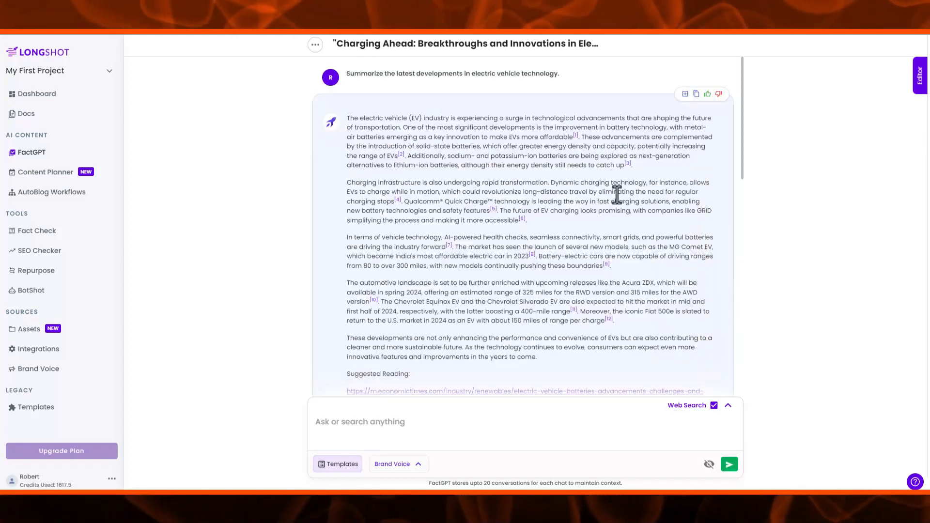
Check the answer's cited sources, then add the answer to the editor and open it in the Advanced Editor
{"action": "scroll", "coordinate": [630, 256], "scroll_direction": "down", "scroll_amount": 10}
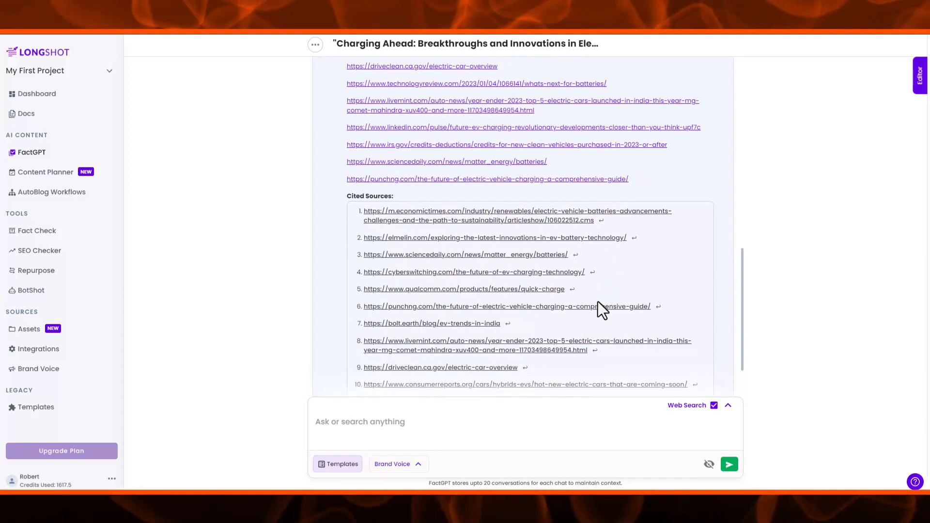
{"action": "scroll", "coordinate": [600, 310], "scroll_direction": "up", "scroll_amount": 10}
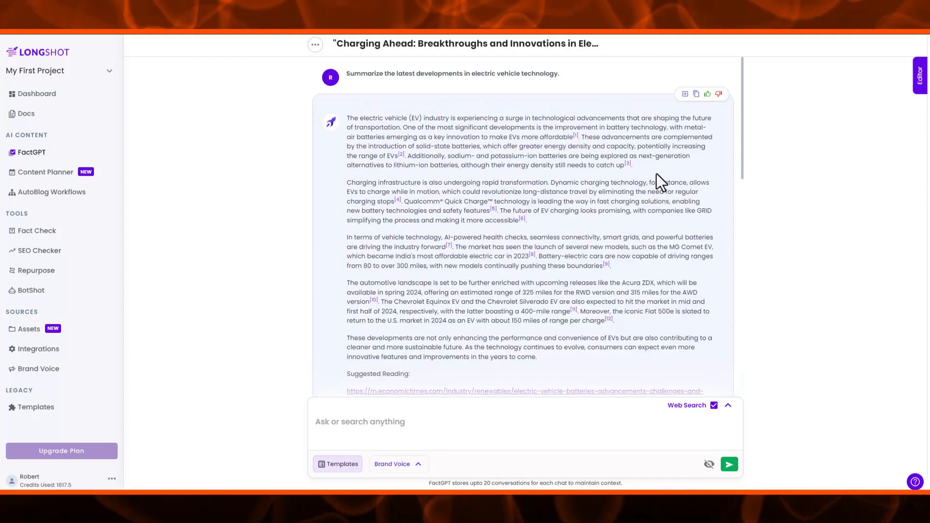
{"action": "left_click", "coordinate": [684, 95]}
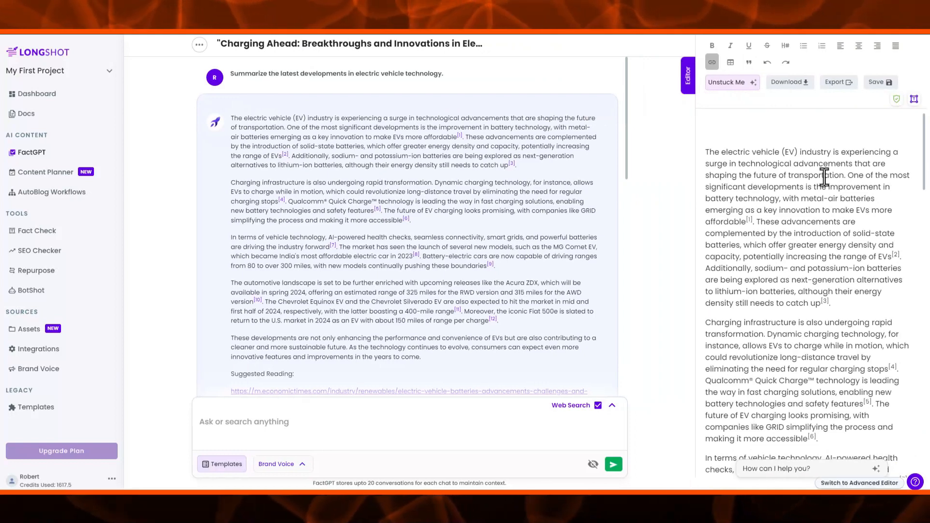
{"action": "left_click", "coordinate": [867, 483]}
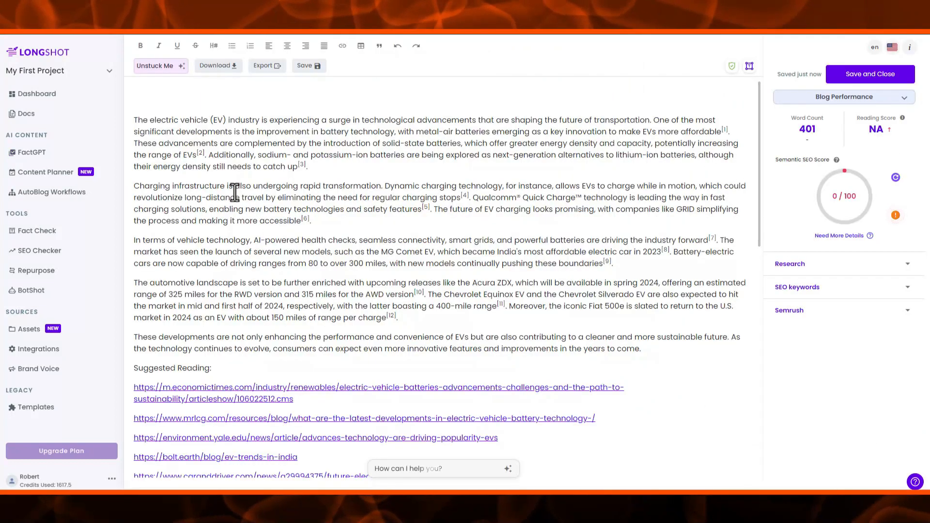
Expand the "Charging infrastructure" paragraph with the AI assistant's Expand Content option and replace the selected text with the generated version
{"action": "left_click_drag", "start_coordinate": [330, 219], "coordinate": [148, 191]}
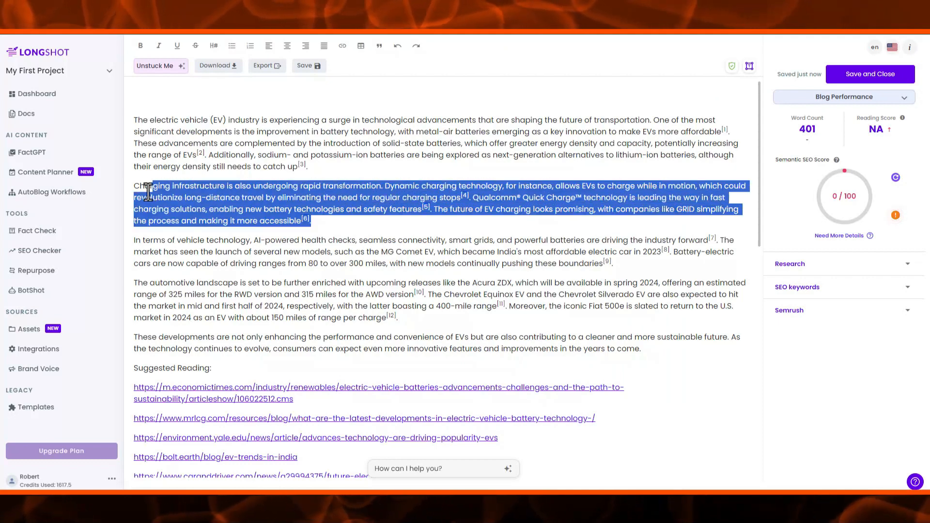
{"action": "left_click", "coordinate": [442, 469]}
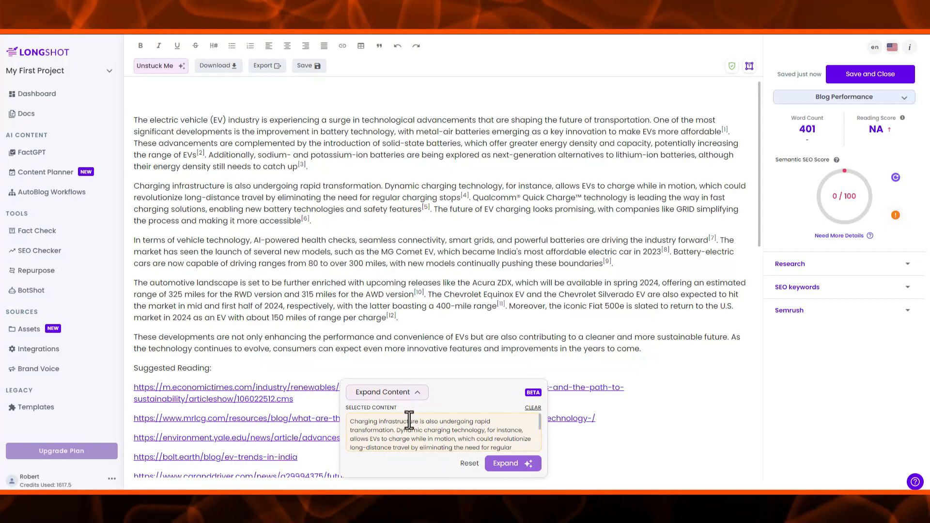
{"action": "left_click", "coordinate": [415, 390]}
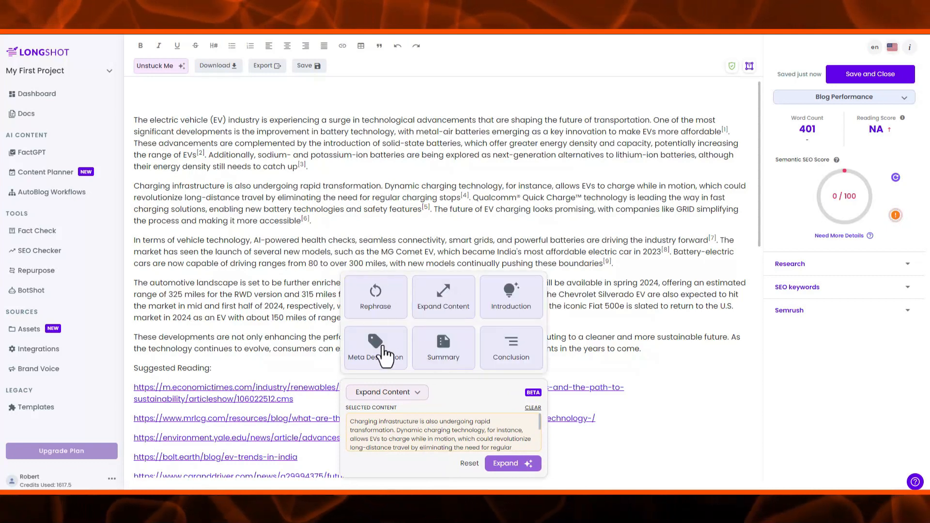
{"action": "left_click", "coordinate": [439, 303]}
{"action": "left_click", "coordinate": [527, 465]}
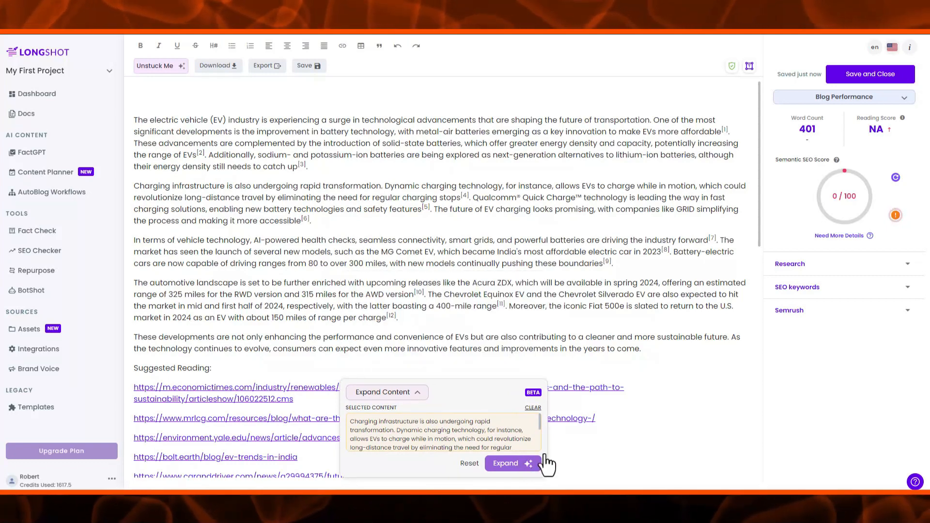
{"action": "scroll", "coordinate": [446, 387], "scroll_direction": "down", "scroll_amount": 10}
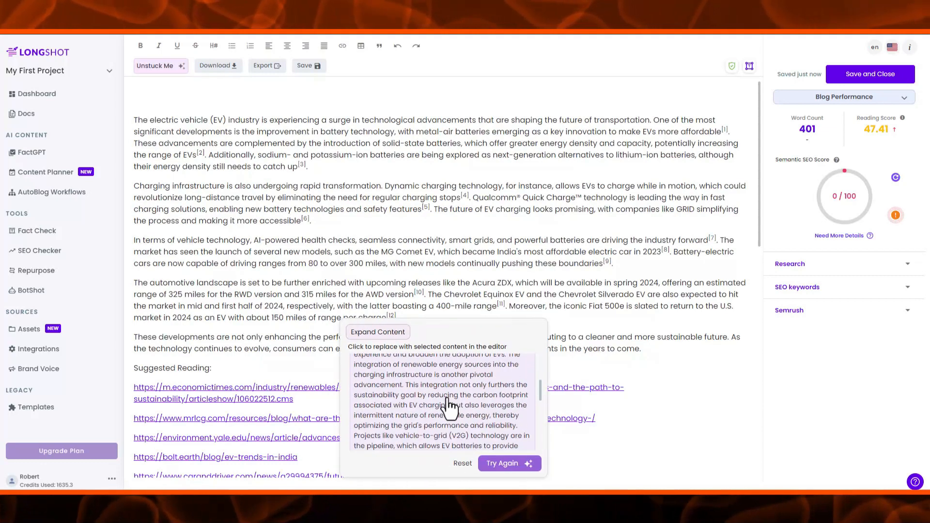
{"action": "left_click", "coordinate": [438, 398]}
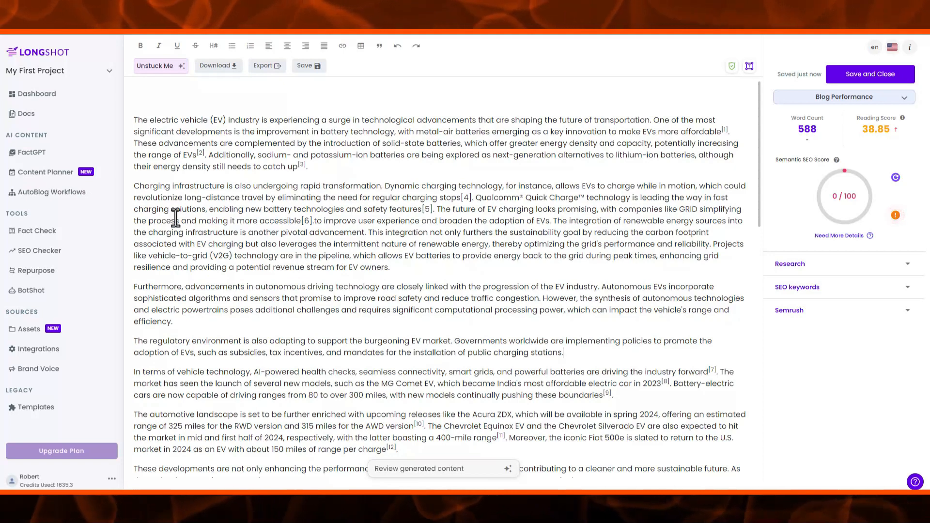
Generate Content Planner ideas for "Inexpensive meals", aimed at "people with large families", with the context "healthy meal ideas for busy moms on a budget"
{"action": "left_click", "coordinate": [49, 173]}
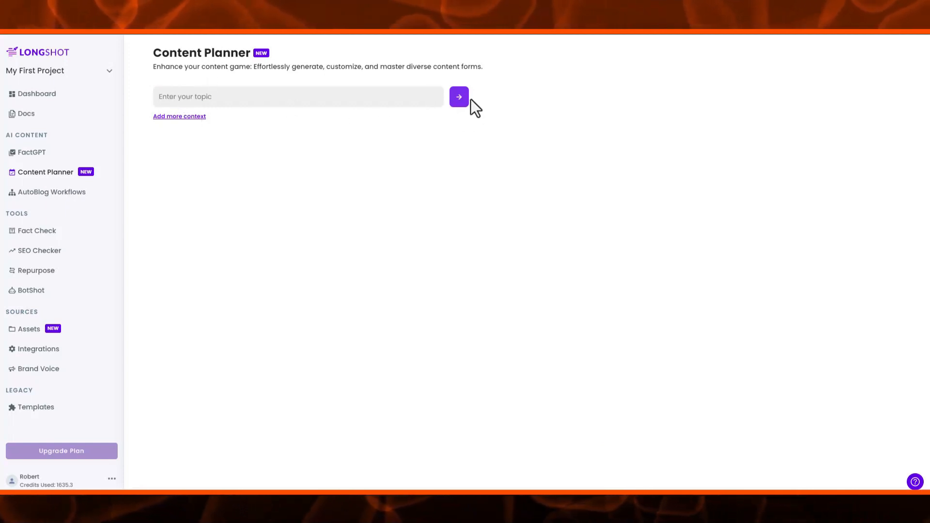
{"action": "left_click", "coordinate": [198, 116]}
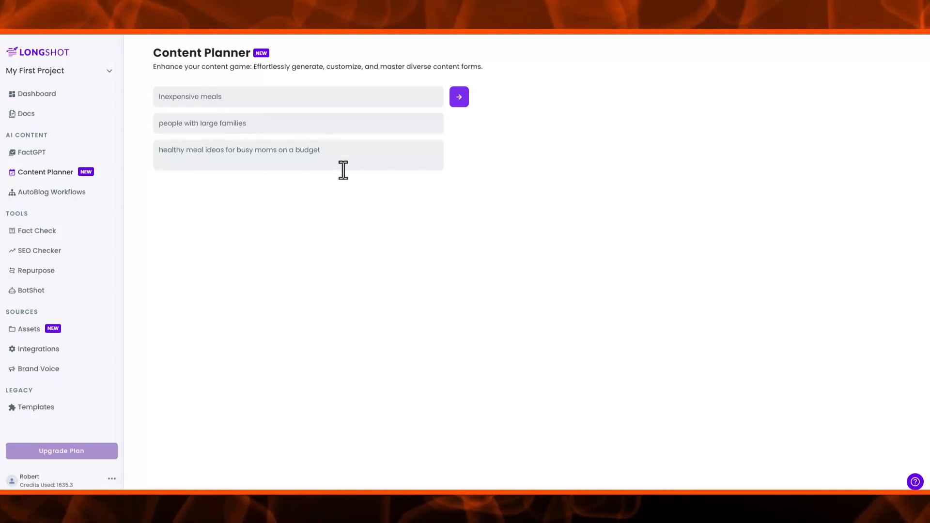
{"action": "left_click", "coordinate": [463, 101]}
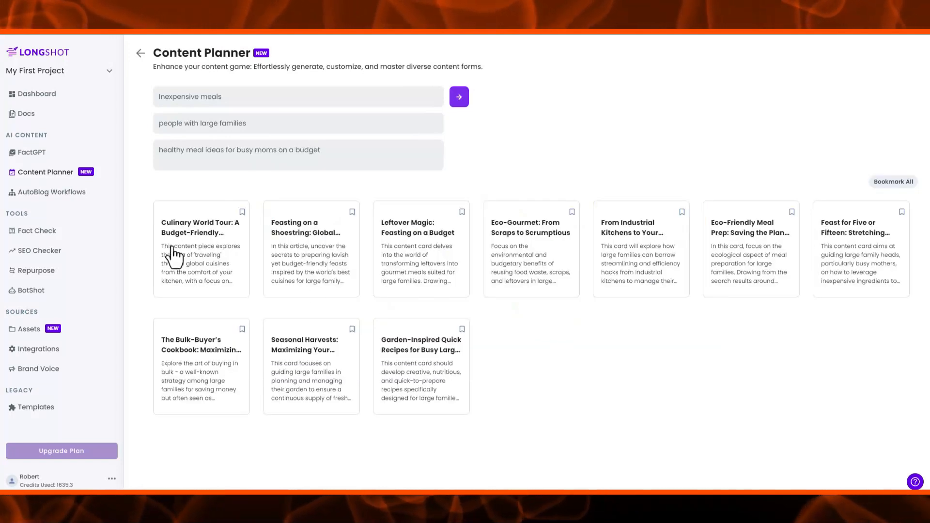
Bookmark the "Eco-Gourmet" and "From Industrial Kitchens" ideas and view the details and workflow choice of the "Feast for Five or Fifteen" card
{"action": "left_click", "coordinate": [682, 213]}
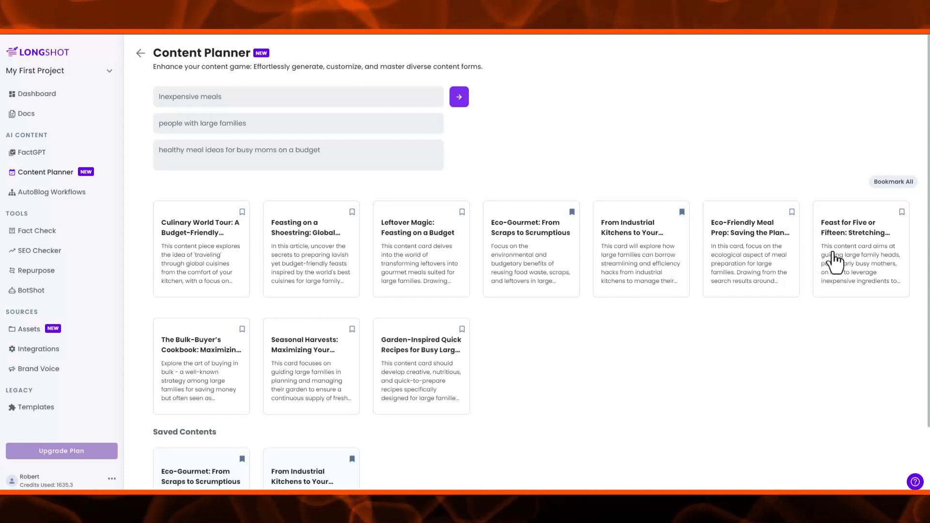
{"action": "left_click", "coordinate": [836, 262]}
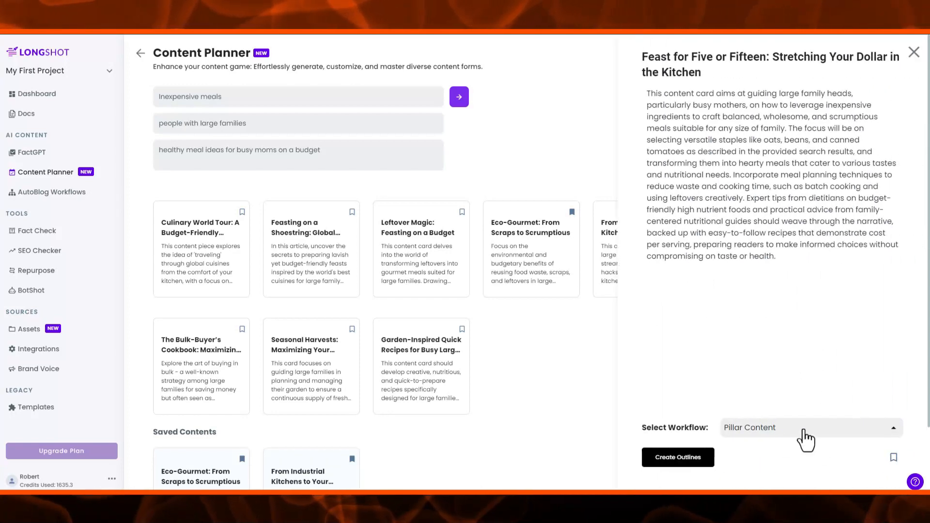
{"action": "left_click", "coordinate": [805, 440]}
{"action": "left_click", "coordinate": [635, 448]}
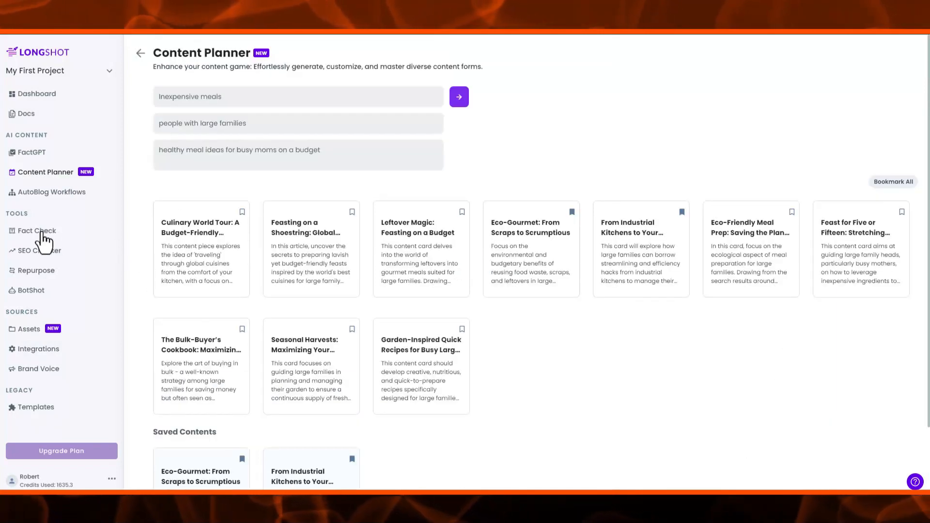
Submit the passage about Samsung, the iPhone and Apple's founding to Fact Check with the topic "Apple" and fact-check its selected claims
{"action": "left_click", "coordinate": [41, 234]}
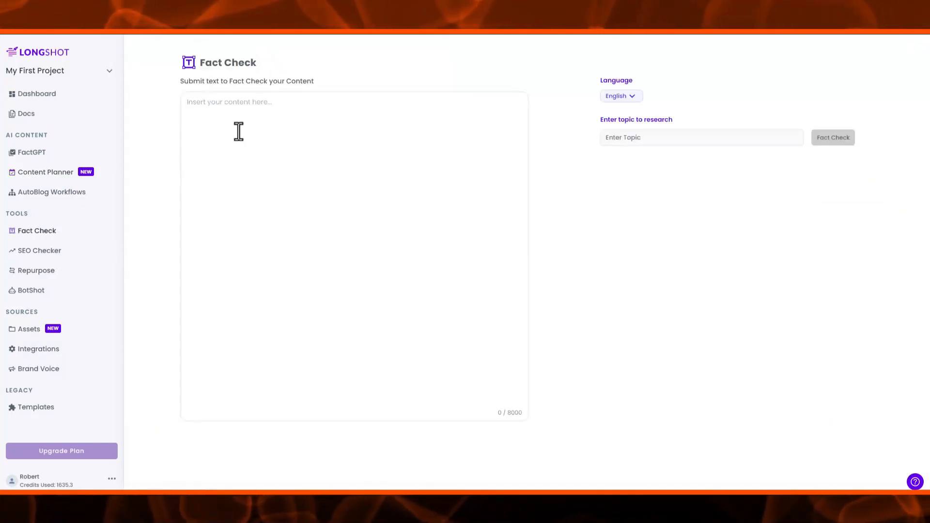
{"action": "left_click", "coordinate": [686, 141]}
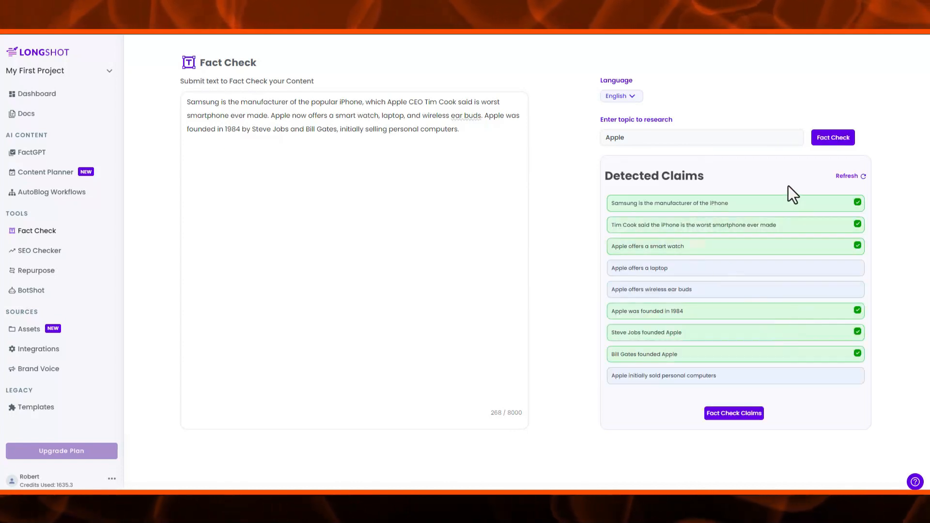
{"action": "left_click", "coordinate": [733, 414]}
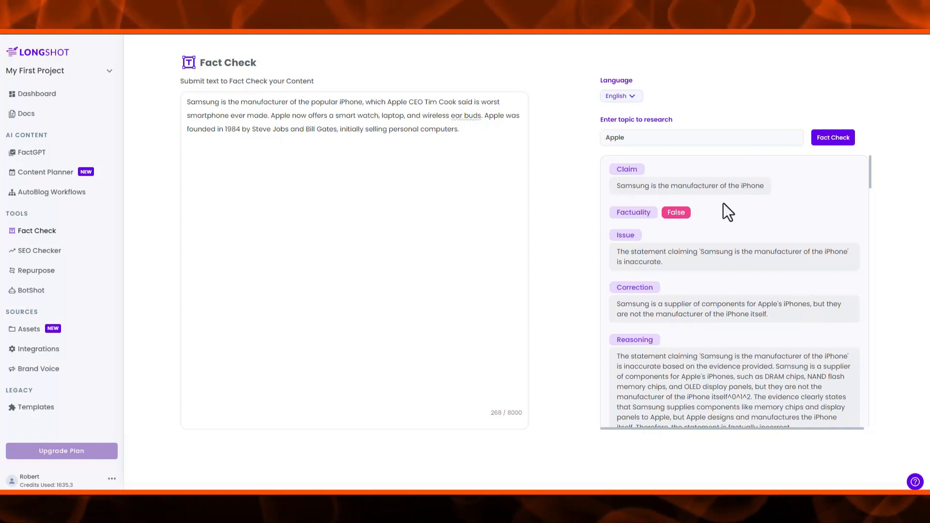
Review the factuality, correction, reasoning and suggested links given for the Samsung manufacturer claim and the Tim Cook claim
{"action": "scroll", "coordinate": [668, 242], "scroll_direction": "down", "scroll_amount": 2}
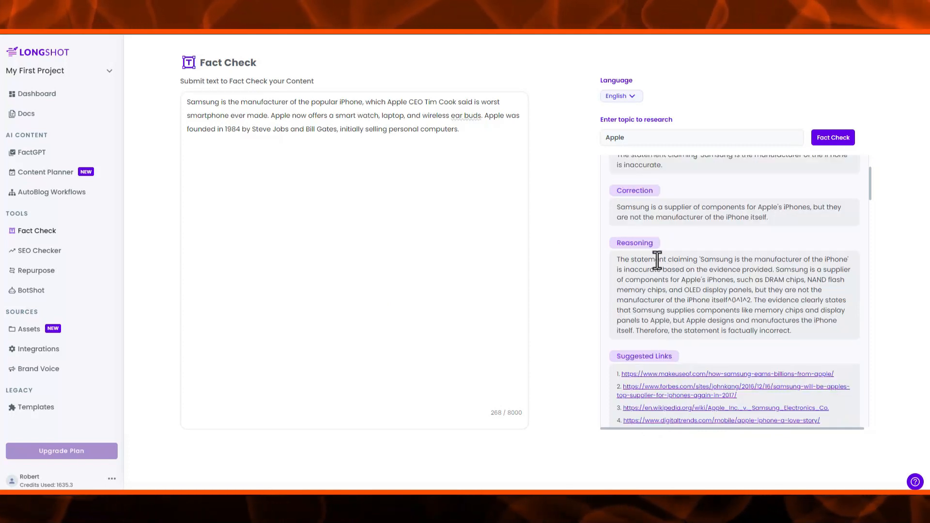
{"action": "scroll", "coordinate": [683, 281], "scroll_direction": "down", "scroll_amount": 1}
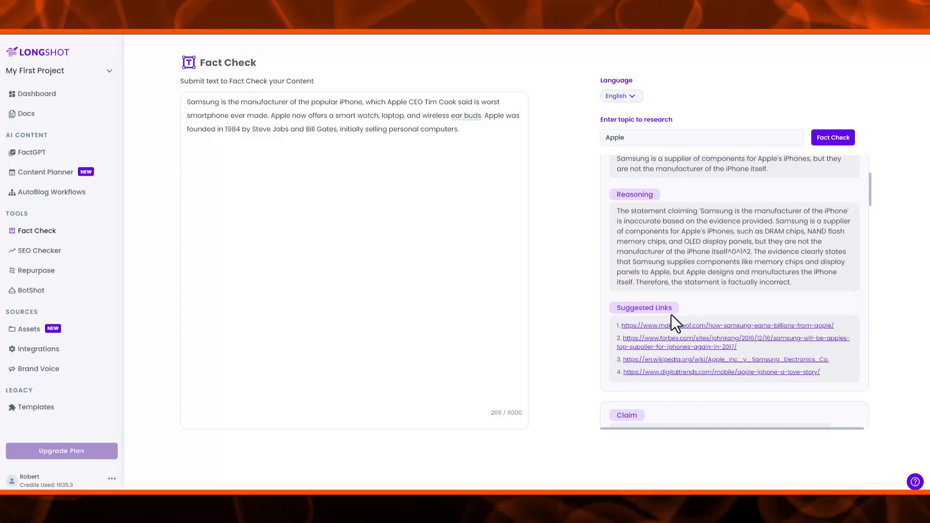
{"action": "scroll", "coordinate": [713, 305], "scroll_direction": "down", "scroll_amount": 1}
{"action": "scroll", "coordinate": [713, 308], "scroll_direction": "down", "scroll_amount": 2}
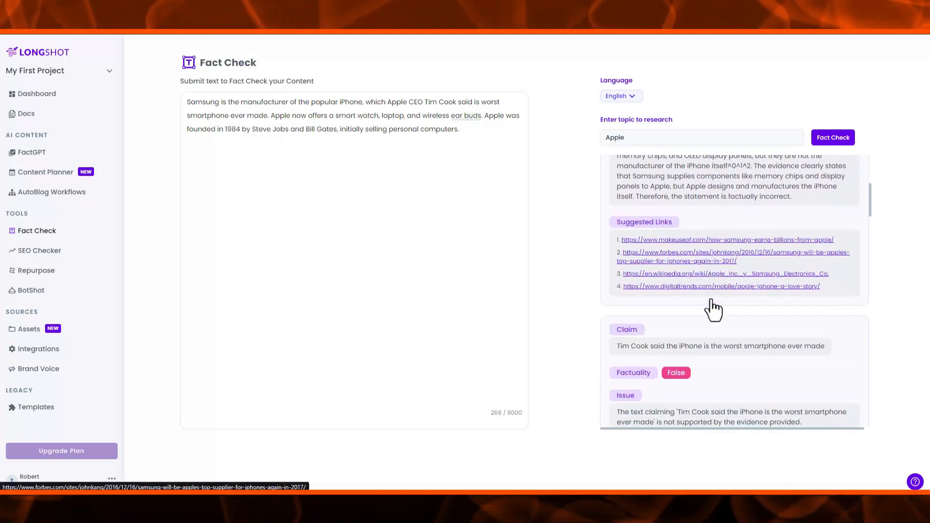
{"action": "scroll", "coordinate": [712, 302], "scroll_direction": "down", "scroll_amount": 1}
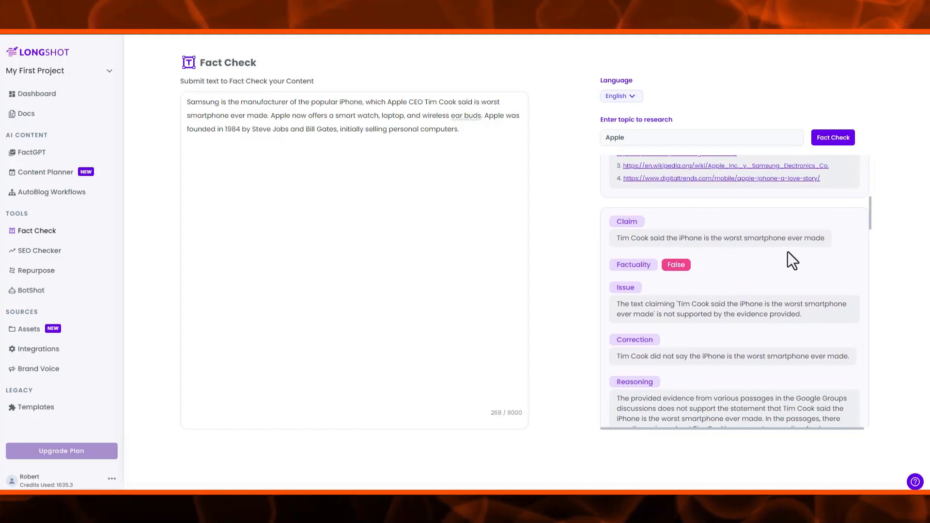
{"action": "scroll", "coordinate": [756, 262], "scroll_direction": "down", "scroll_amount": 1}
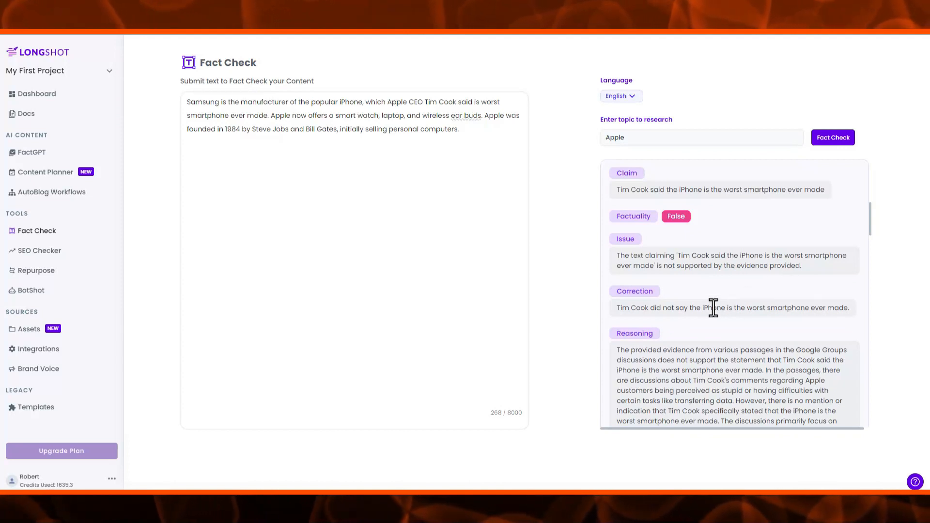
{"action": "scroll", "coordinate": [713, 307], "scroll_direction": "down", "scroll_amount": 3}
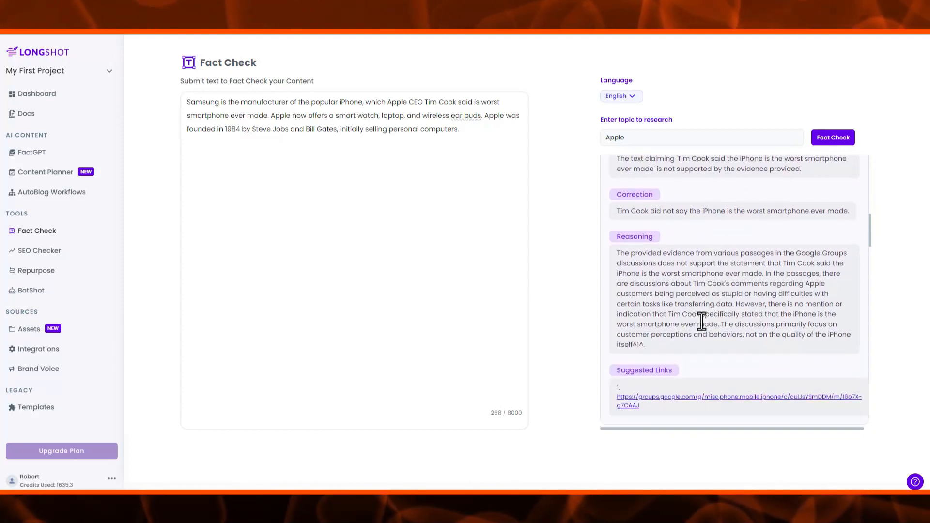
{"action": "scroll", "coordinate": [699, 321], "scroll_direction": "down", "scroll_amount": 3}
Browse the SEO Checker, Repurpose, BotShot, Assets, Integrations and Brand Voice pages, including the start of brand voice customization
{"action": "left_click", "coordinate": [46, 252]}
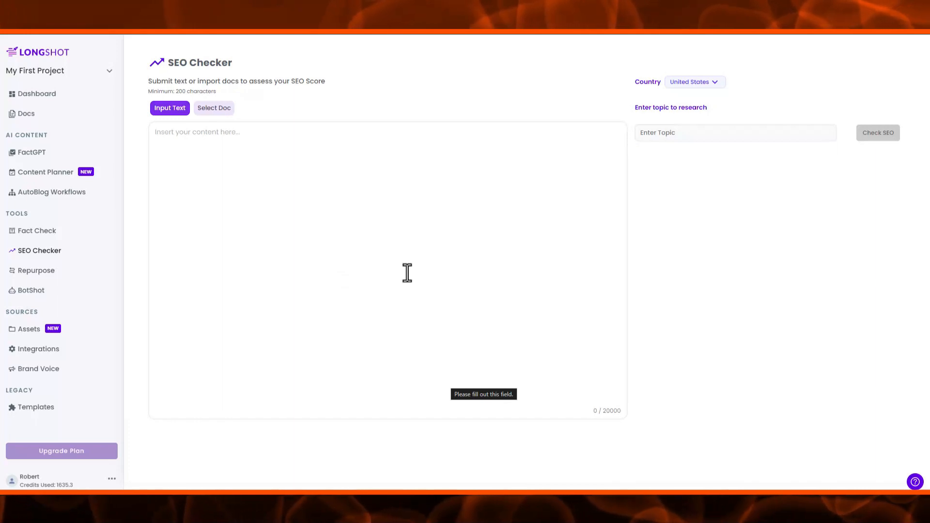
{"action": "left_click", "coordinate": [36, 271]}
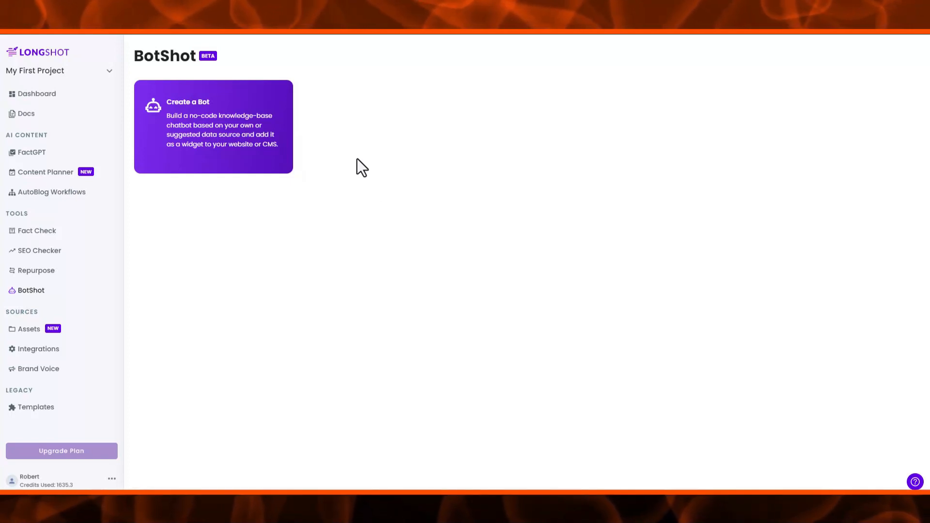
{"action": "left_click", "coordinate": [28, 332]}
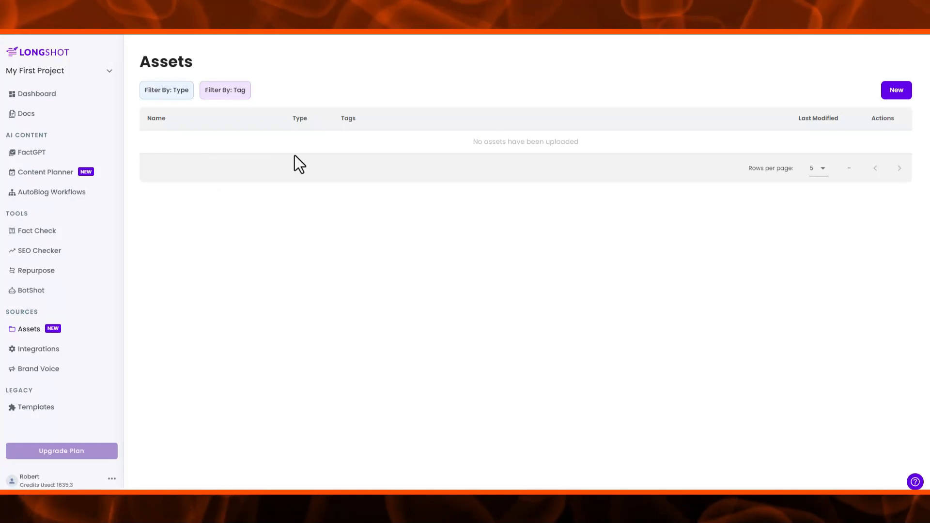
{"action": "left_click", "coordinate": [68, 348]}
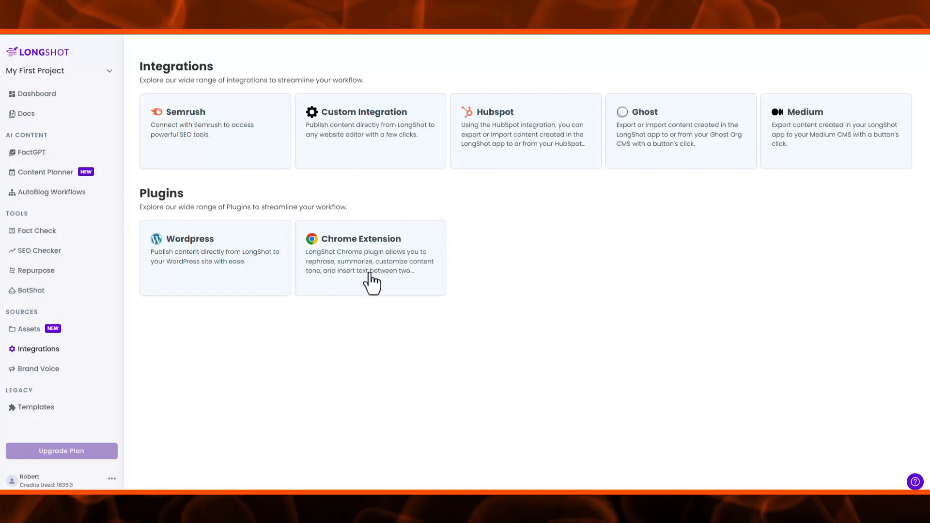
{"action": "left_click", "coordinate": [34, 369]}
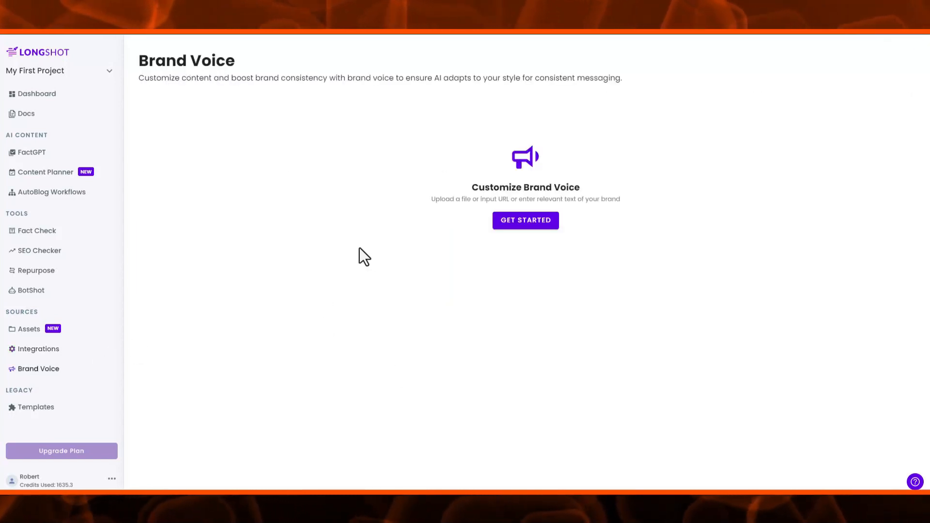
{"action": "left_click", "coordinate": [526, 221]}
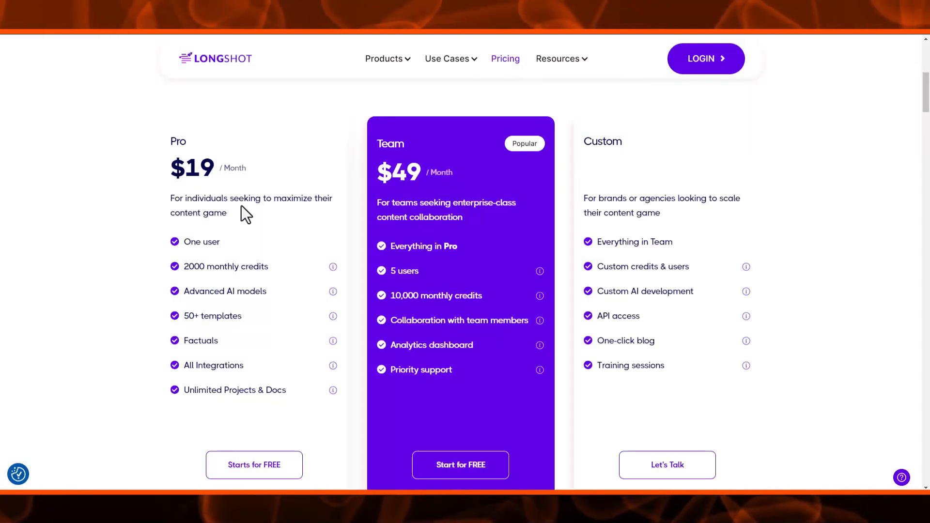
Compare the features and credits of the Pro, Team and Custom plans on the pricing page, including their sign-up options
{"action": "scroll", "coordinate": [241, 206], "scroll_direction": "up", "scroll_amount": 1}
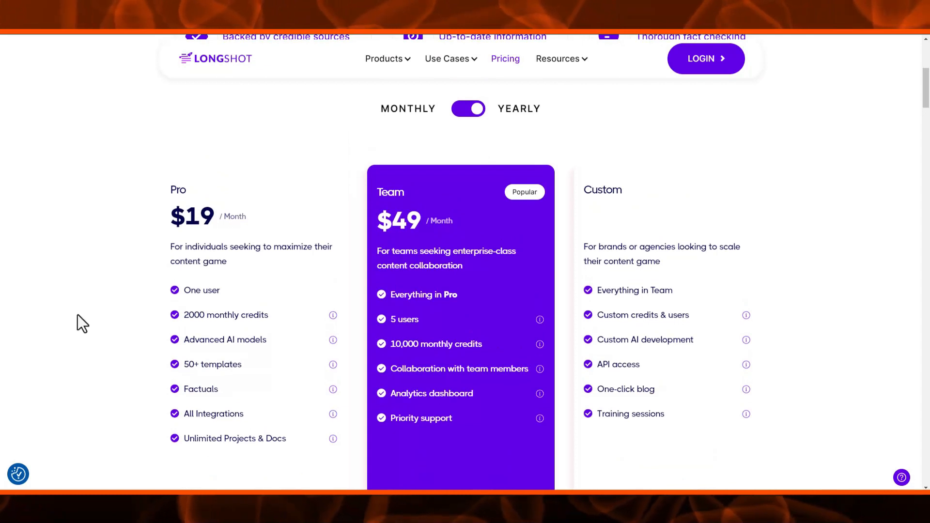
{"action": "mouse_move", "coordinate": [337, 314]}
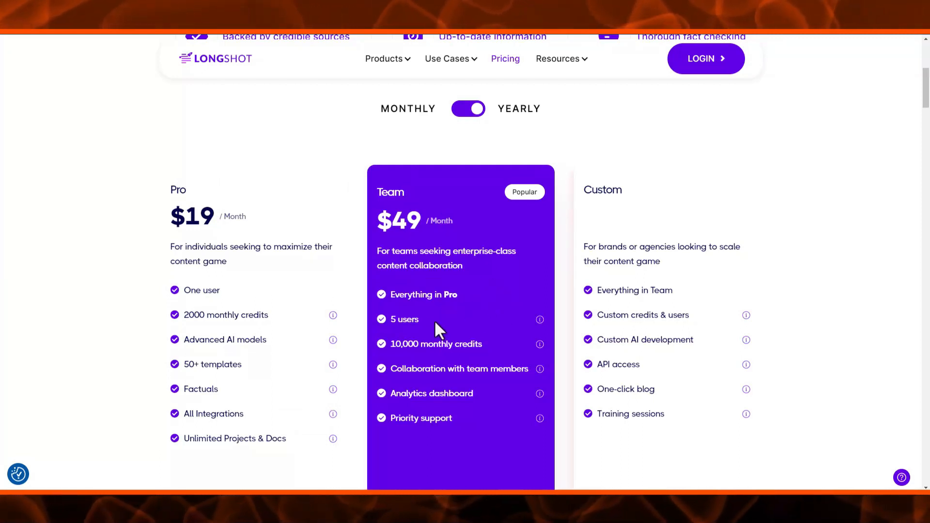
{"action": "mouse_move", "coordinate": [539, 342]}
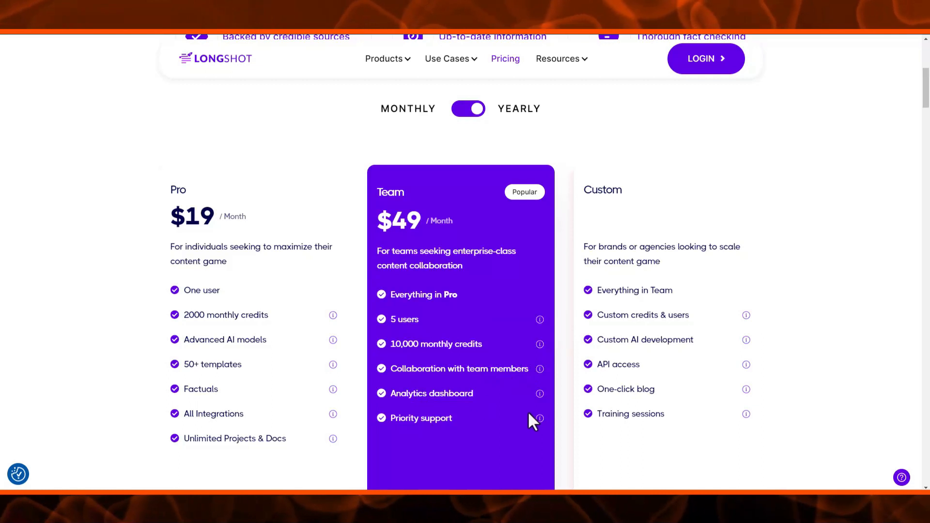
{"action": "scroll", "coordinate": [281, 304], "scroll_direction": "down", "scroll_amount": 2}
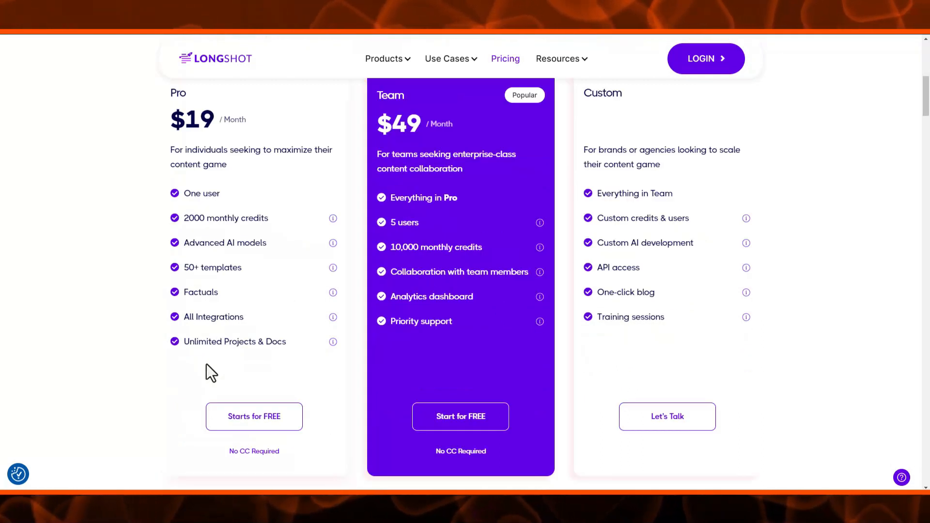
{"action": "left_click", "coordinate": [253, 420]}
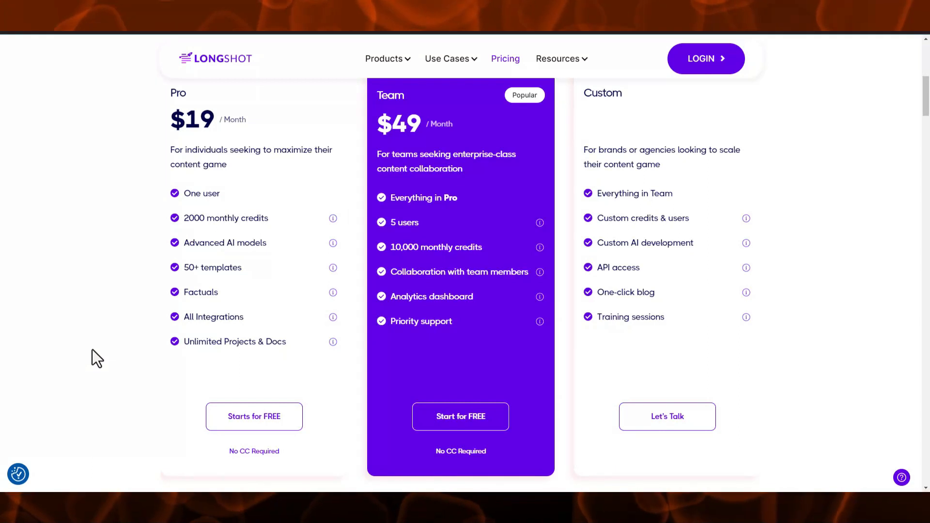
{"action": "scroll", "coordinate": [92, 349], "scroll_direction": "up", "scroll_amount": 1}
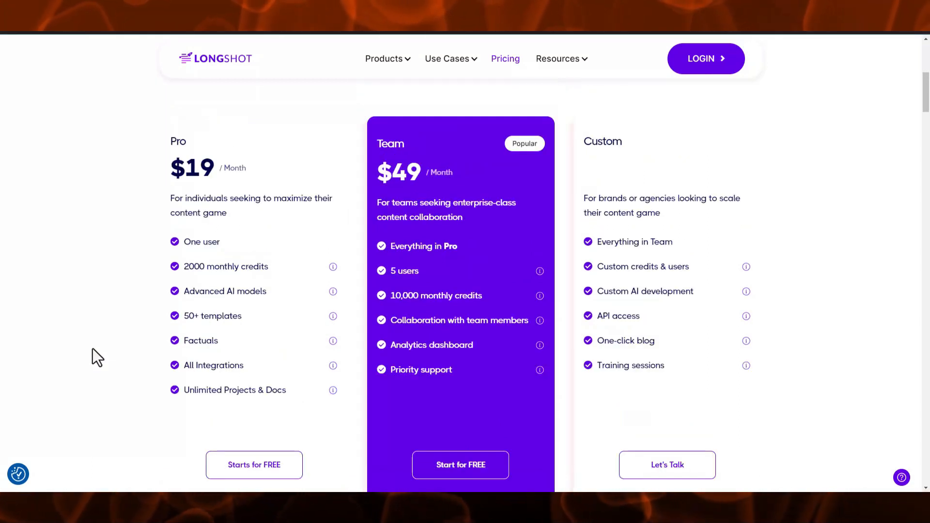